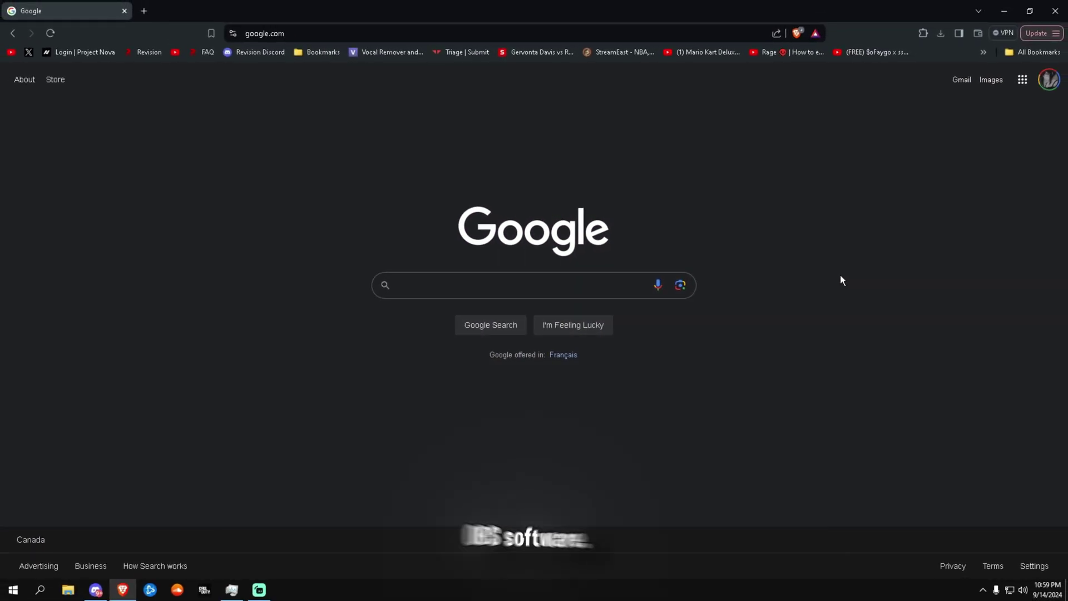
Step: Search Google for 'obs', then download and run the OBS Studio 30.2.3 Windows installer from obsproject.com
{"action": "left_click", "coordinate": [506, 284]}
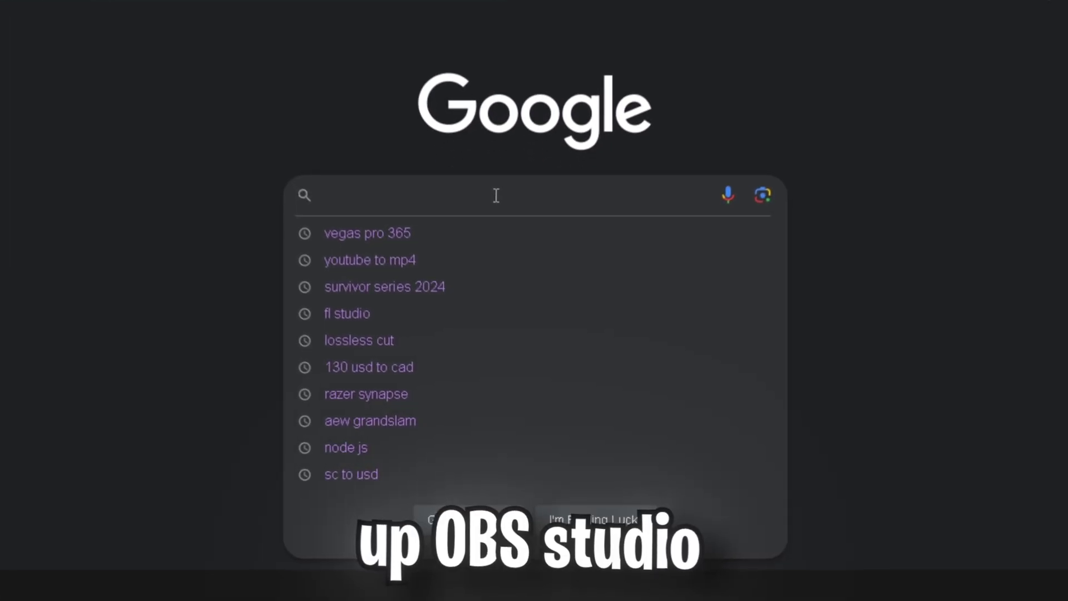
{"action": "type", "text": "obs studio"}
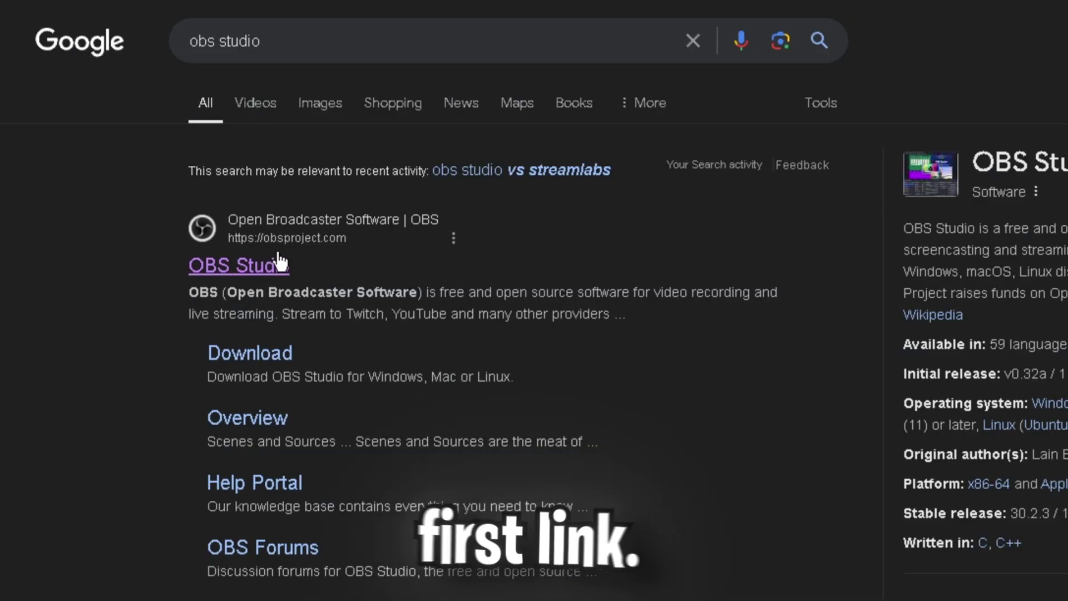
{"action": "left_click", "coordinate": [210, 265]}
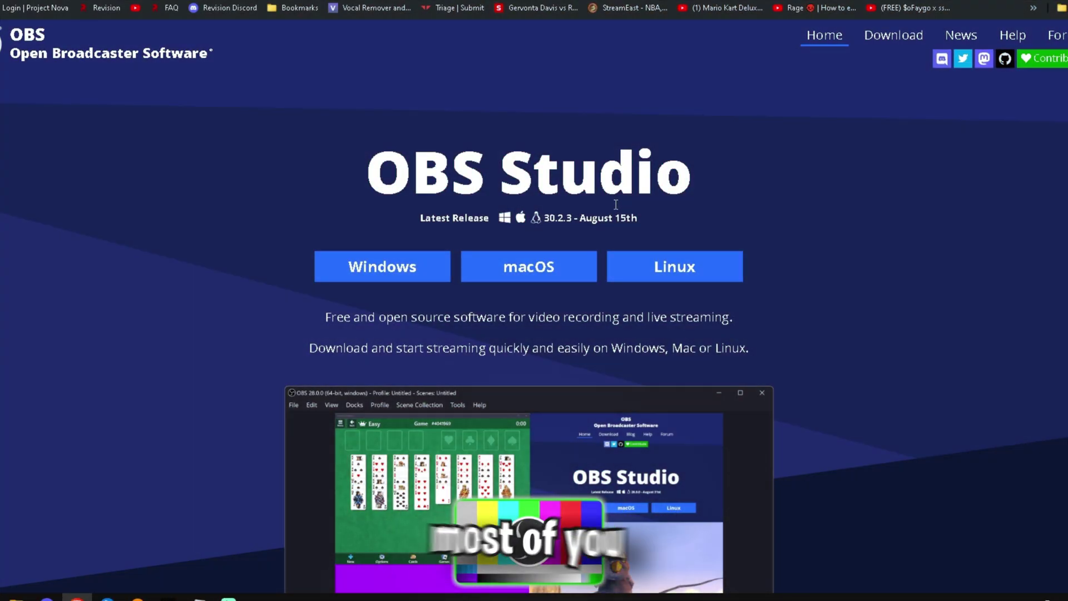
{"action": "left_click", "coordinate": [392, 265]}
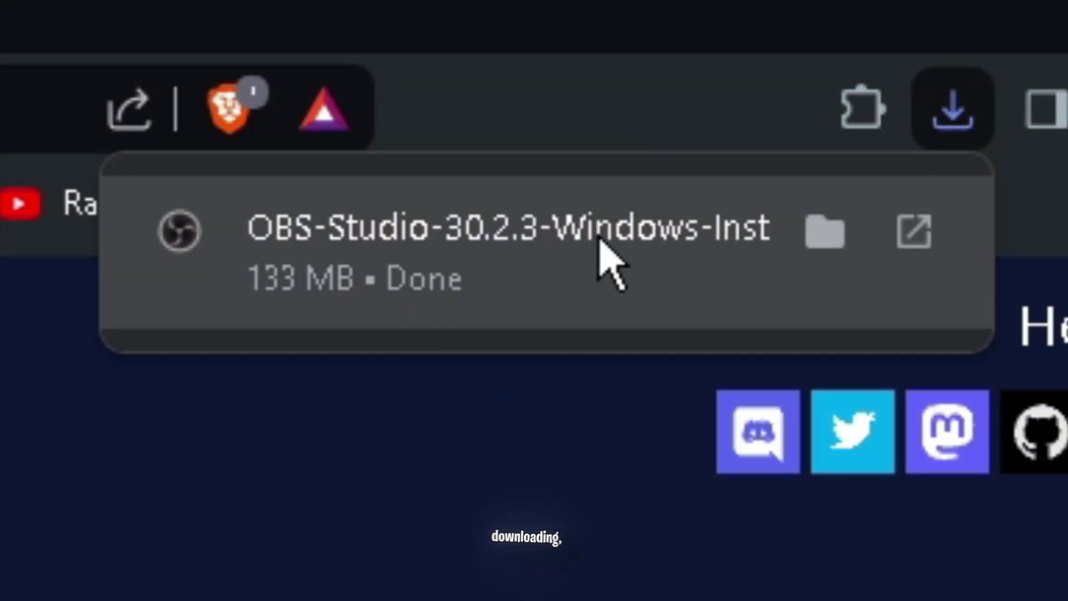
{"action": "left_click", "coordinate": [443, 258]}
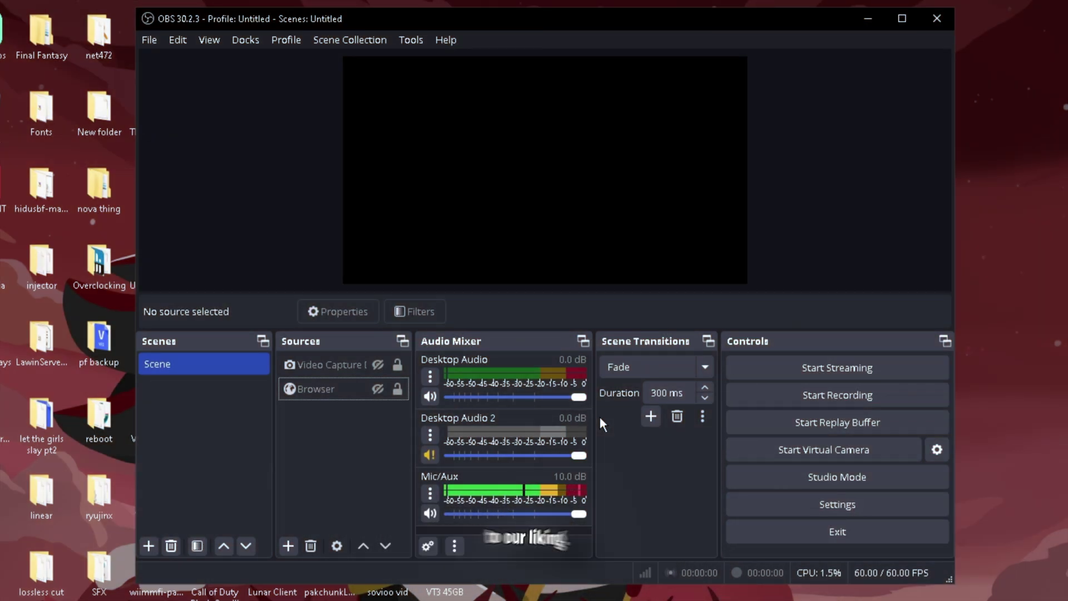
Step: Add a Game Capture source in 'Capture specific window' mode targeting the Fortnite window
{"action": "left_click", "coordinate": [351, 363]}
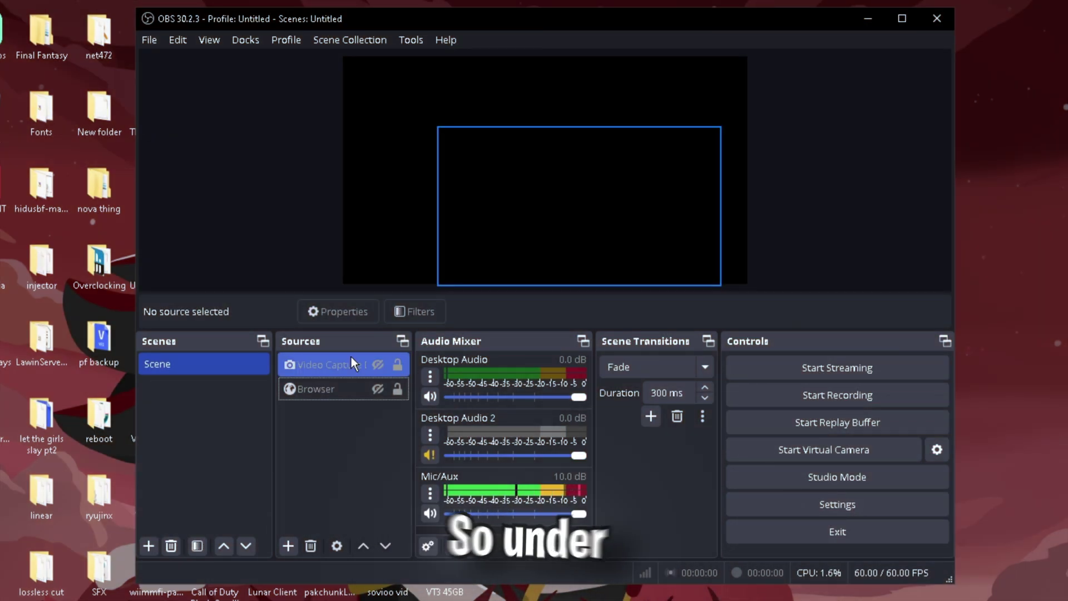
{"action": "left_click", "coordinate": [288, 545]}
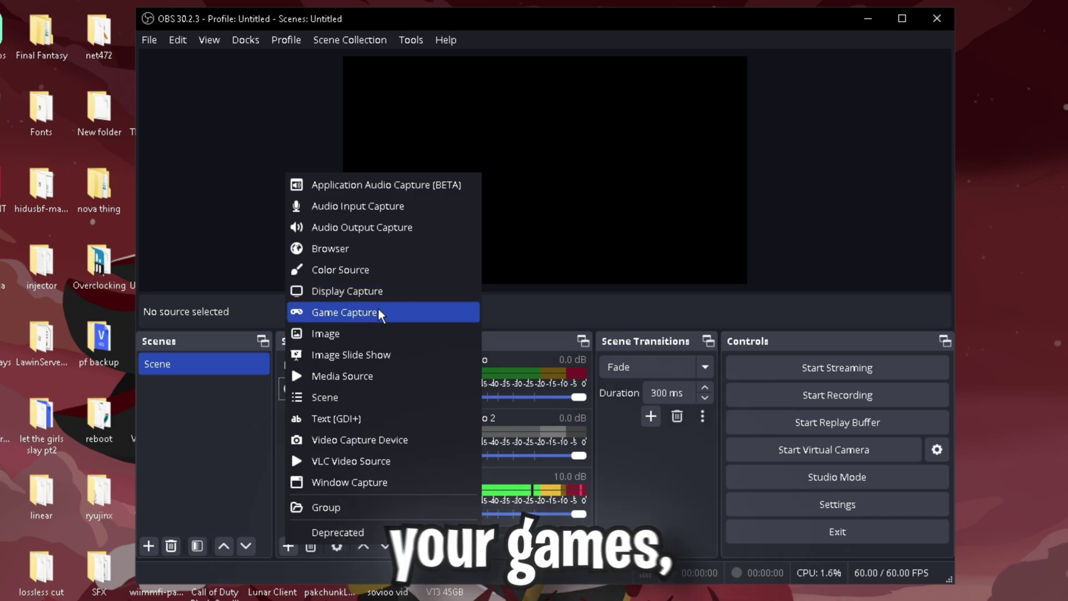
{"action": "left_click", "coordinate": [358, 310]}
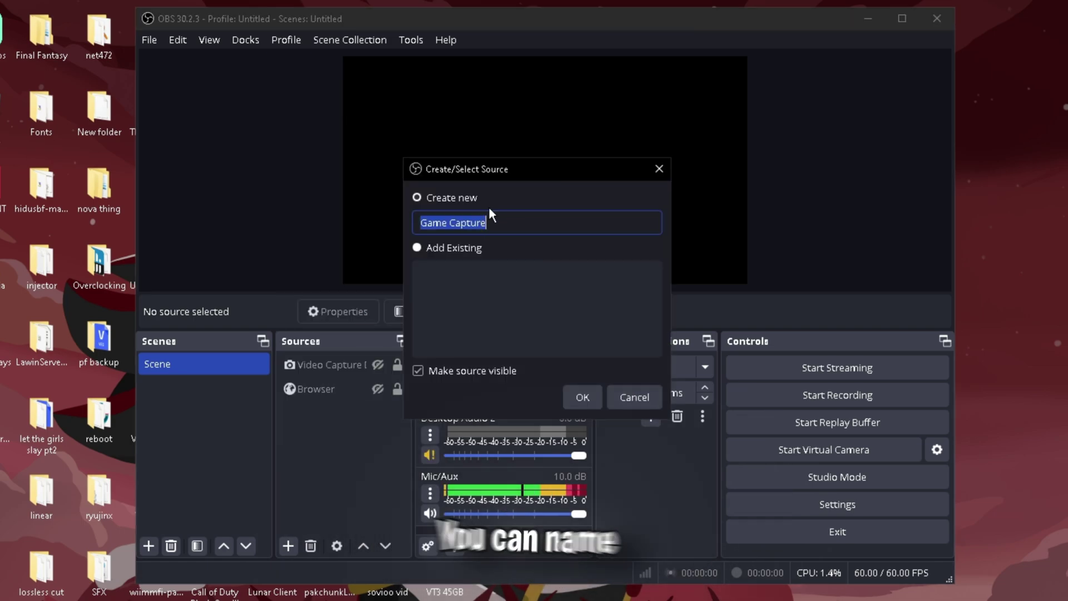
{"action": "left_click", "coordinate": [579, 399]}
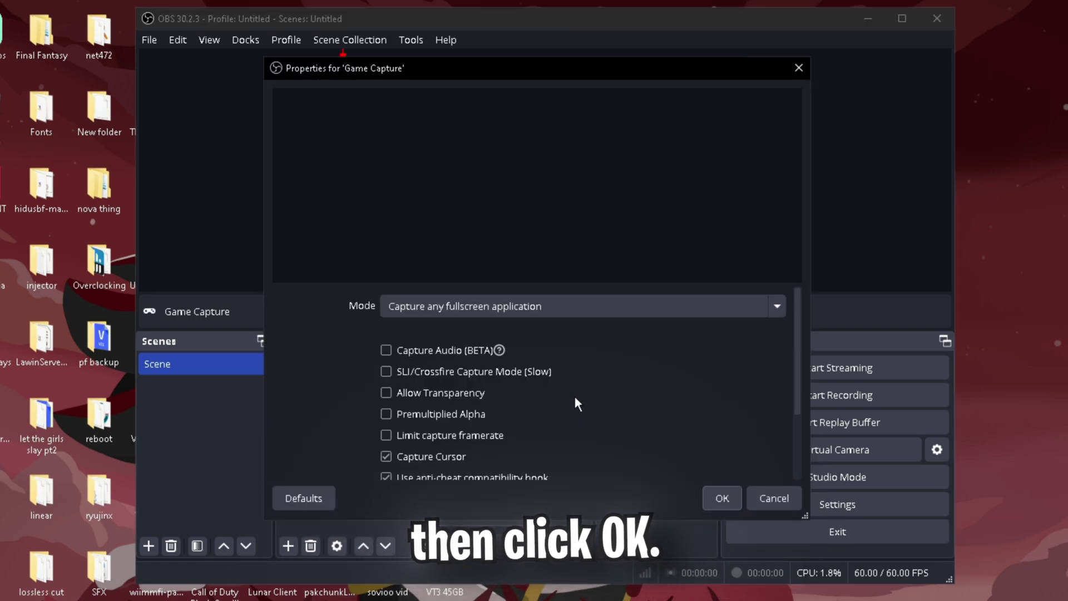
{"action": "left_click", "coordinate": [476, 305]}
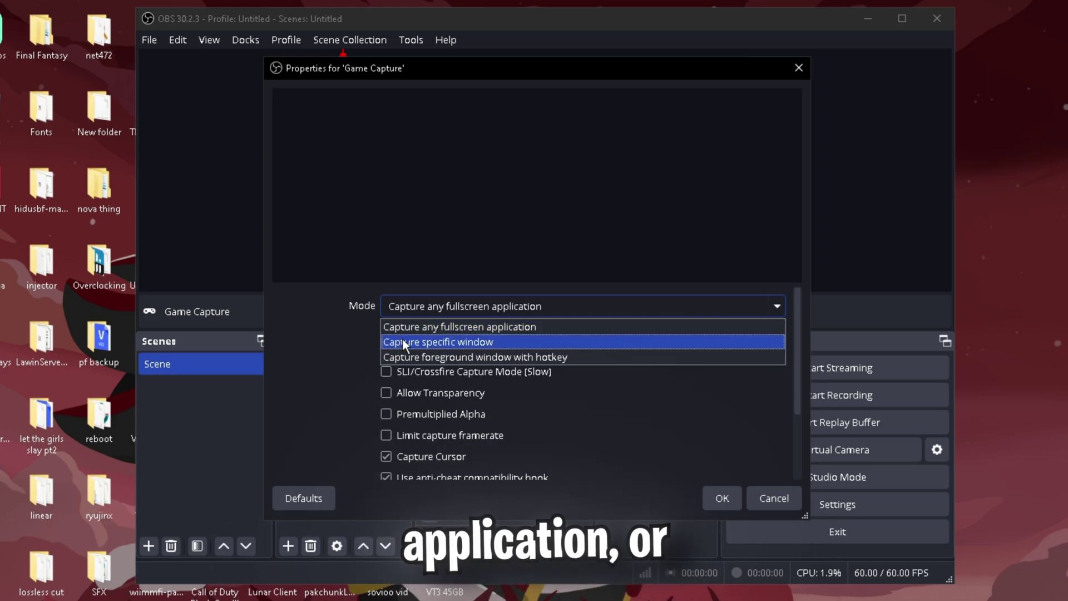
{"action": "left_click", "coordinate": [493, 342]}
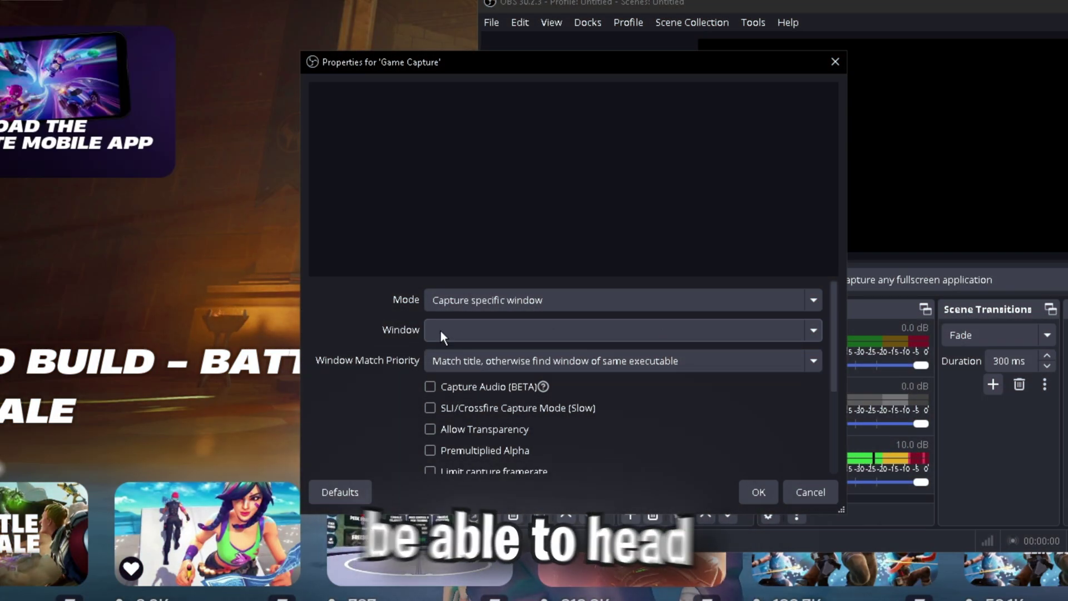
{"action": "left_click", "coordinate": [481, 328]}
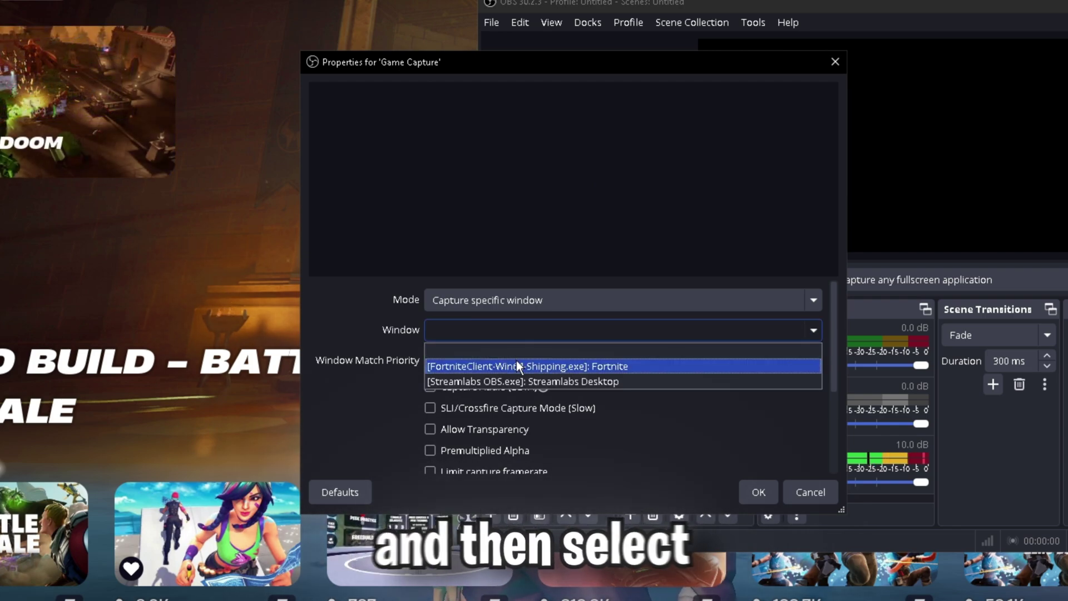
{"action": "left_click", "coordinate": [517, 365]}
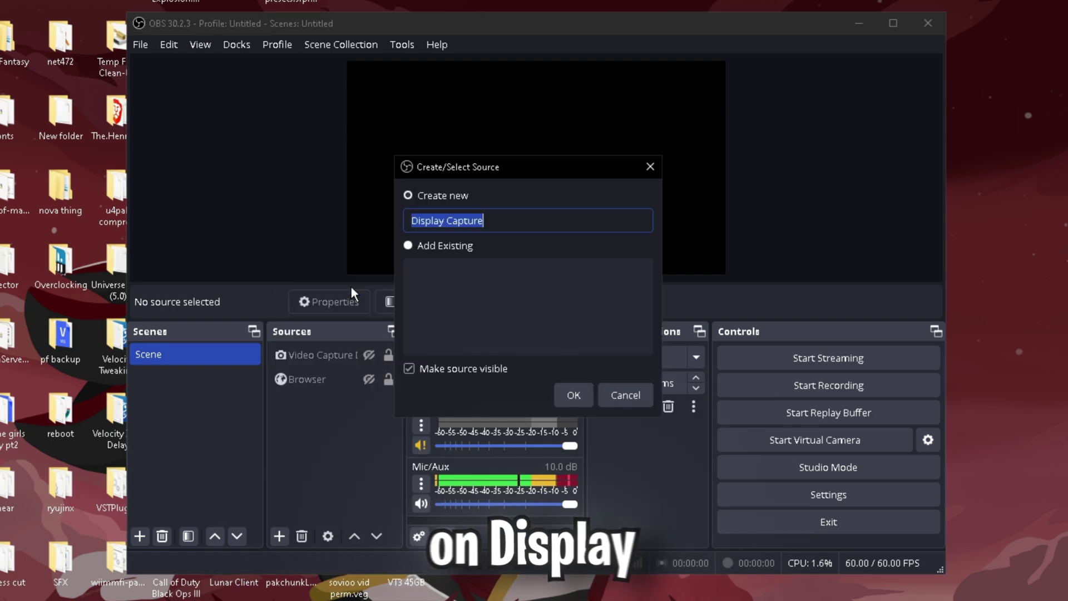
Step: Add a Display Capture source with Automatic capture method, then disable the preview
{"action": "left_click", "coordinate": [351, 284]}
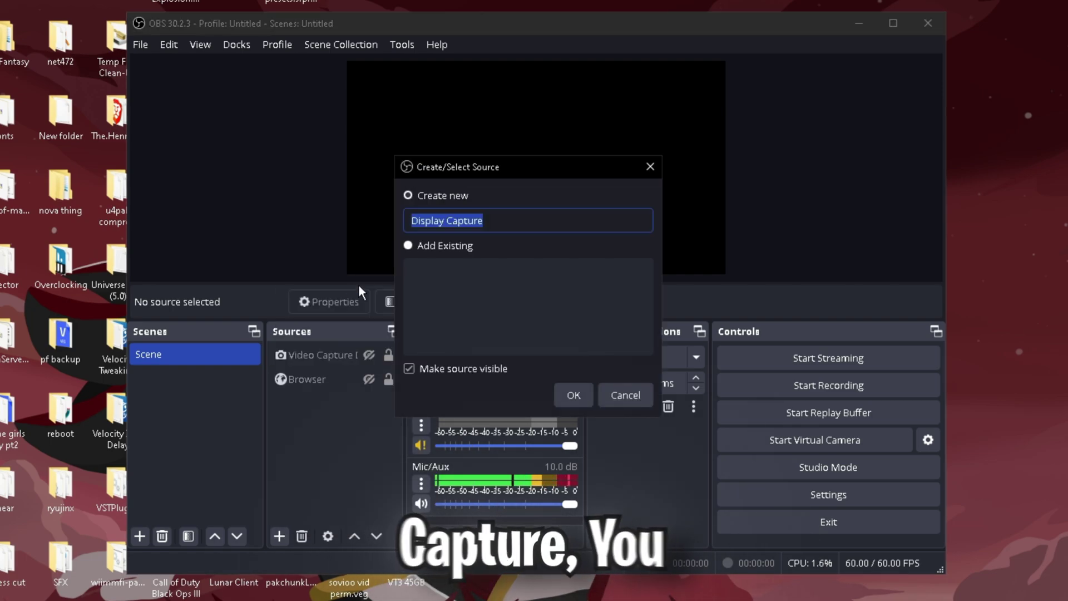
{"action": "left_click", "coordinate": [577, 394]}
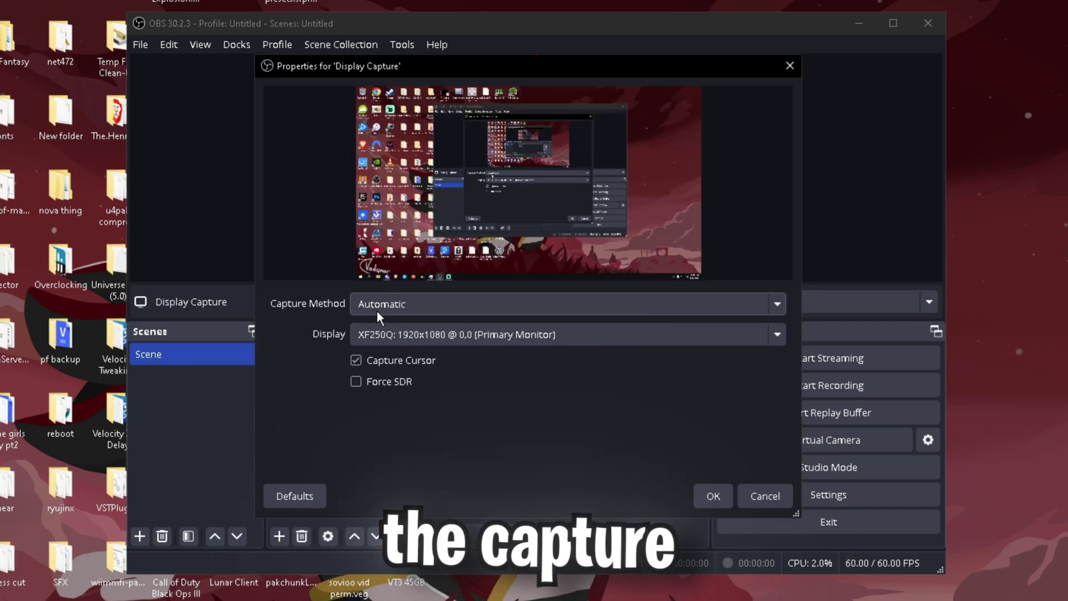
{"action": "left_click", "coordinate": [376, 304]}
{"action": "left_click", "coordinate": [399, 323]}
{"action": "key", "text": "Return"}
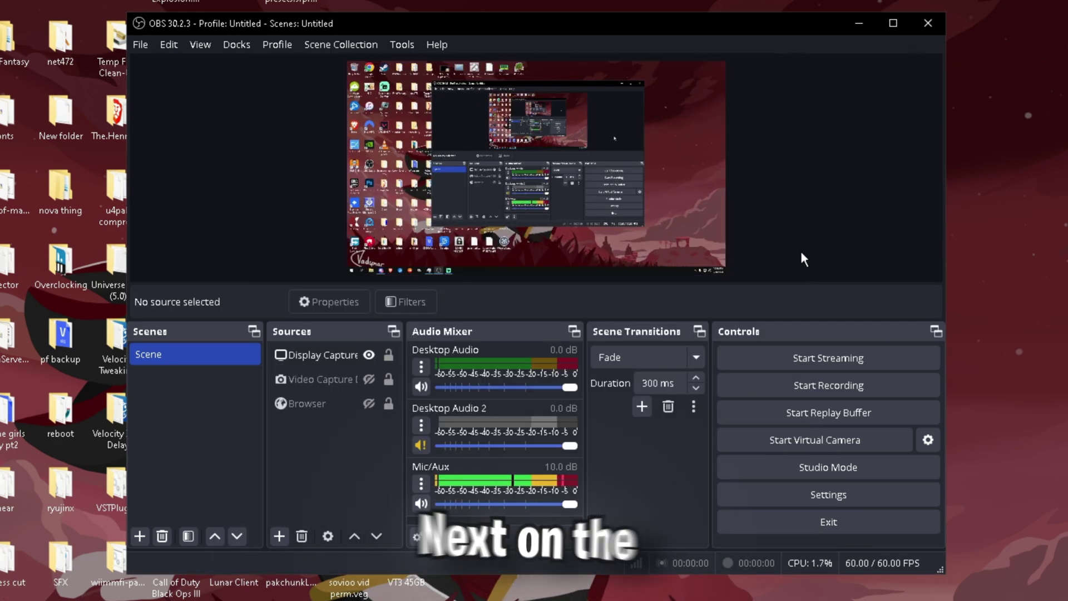
{"action": "right_click", "coordinate": [535, 96]}
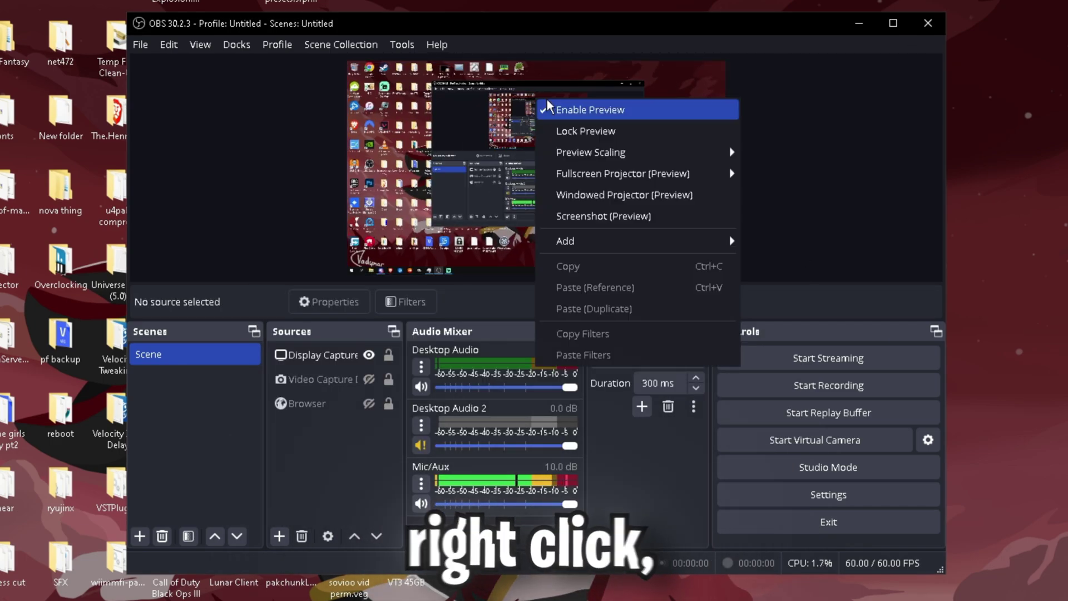
{"action": "left_click", "coordinate": [570, 108]}
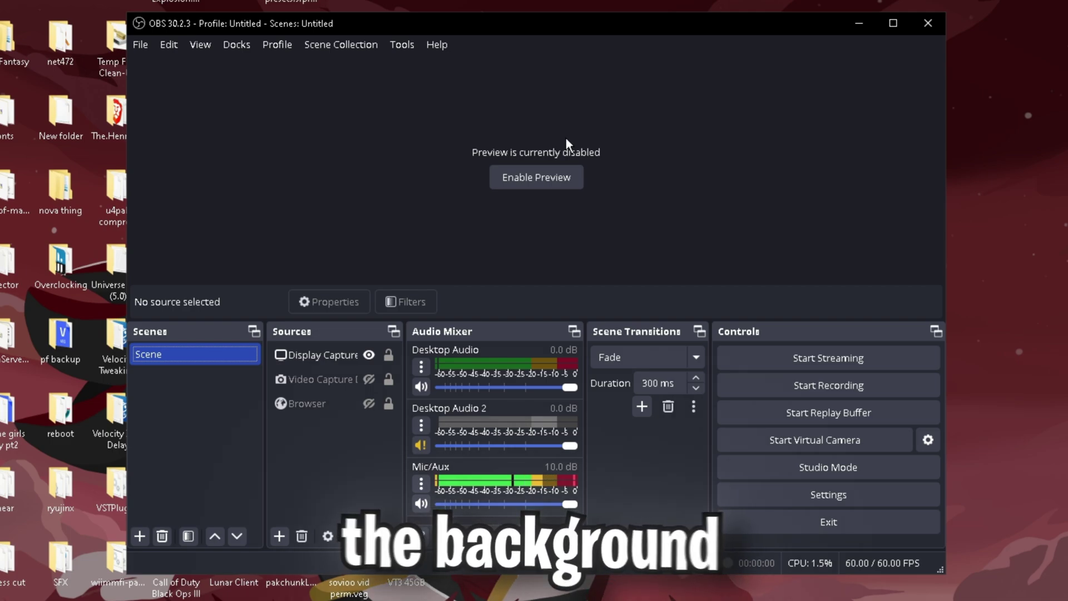
Step: Switch the Output settings to Advanced mode and bring up the Recording options
{"action": "left_click", "coordinate": [826, 492]}
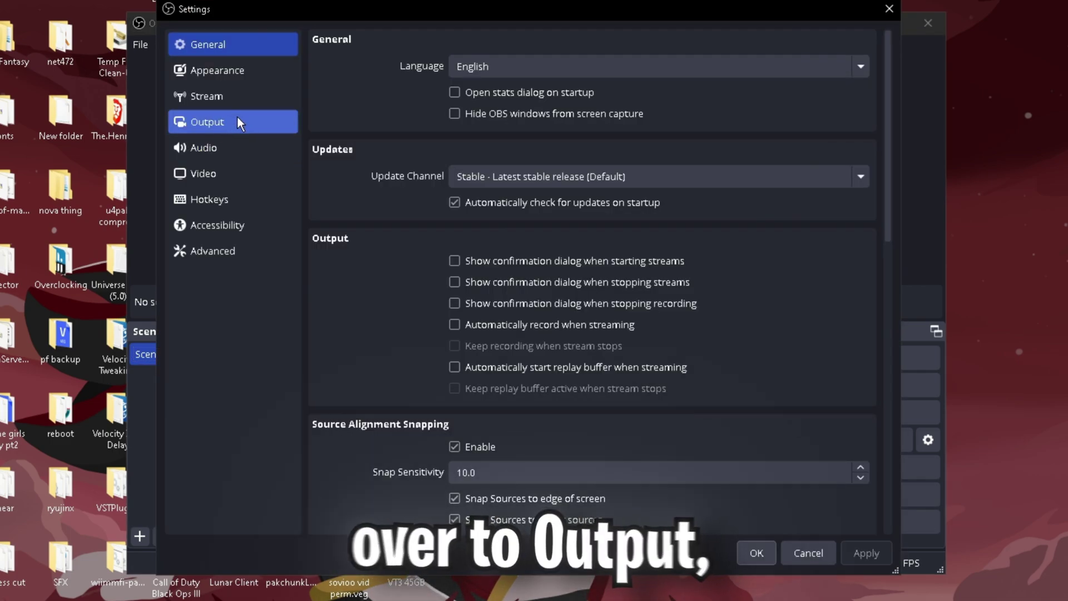
{"action": "left_click", "coordinate": [239, 122]}
{"action": "left_click", "coordinate": [478, 42]}
{"action": "left_click", "coordinate": [489, 55]}
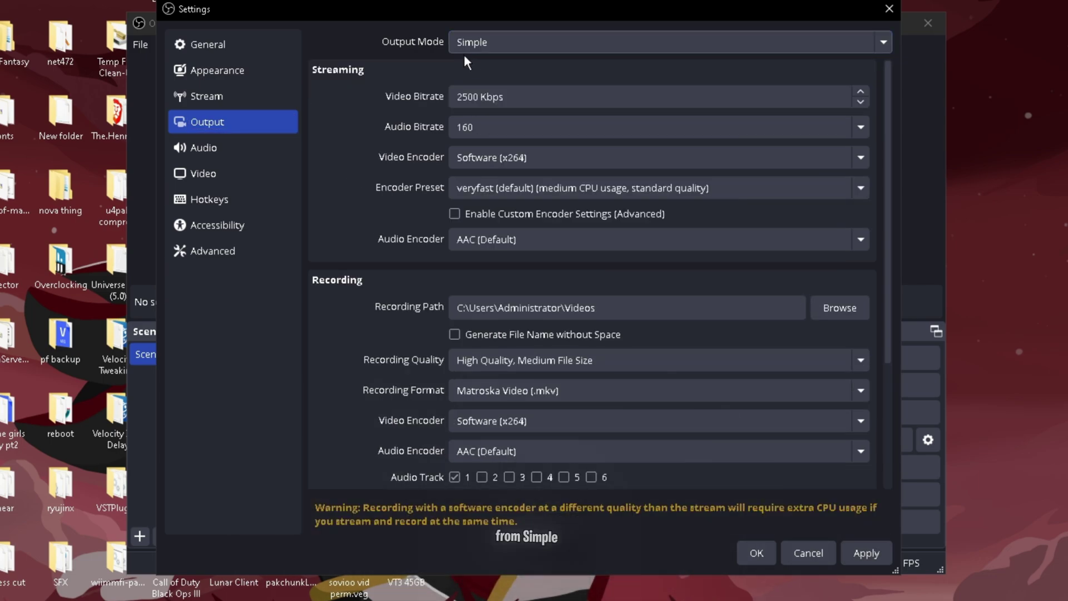
{"action": "left_click", "coordinate": [489, 52]}
{"action": "left_click", "coordinate": [476, 77]}
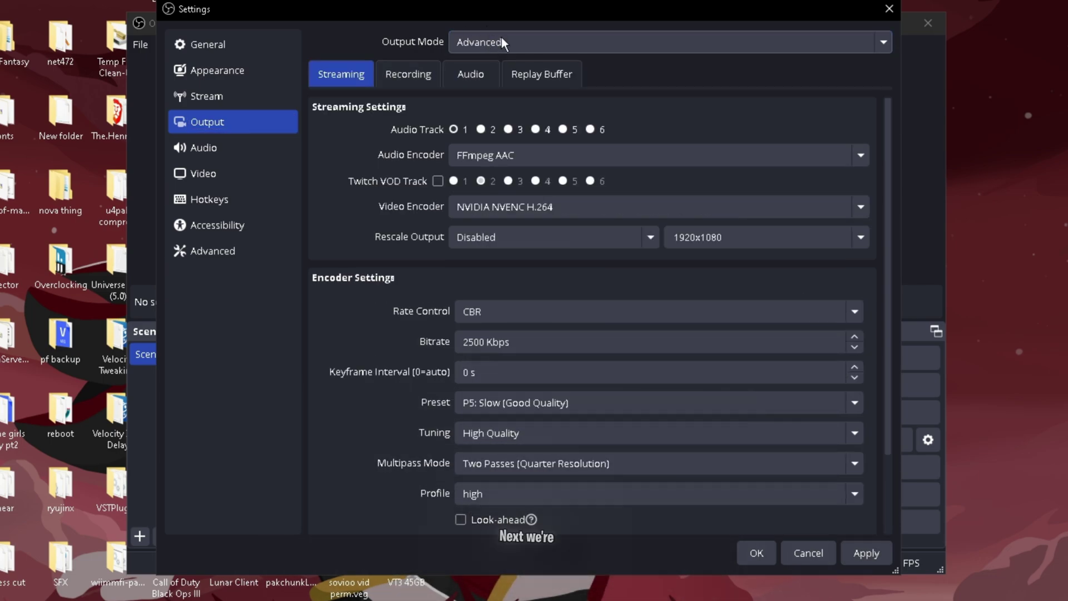
{"action": "left_click", "coordinate": [412, 73]}
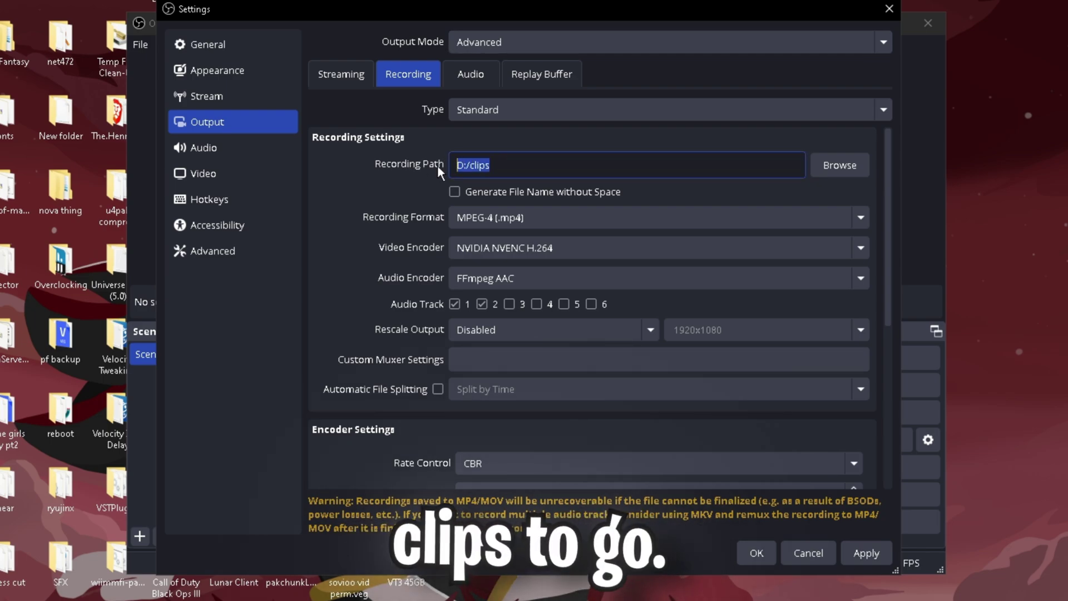
Step: Set the recording path to D:/clips and keep NVIDIA NVENC H.264 as the encoder
{"action": "left_click", "coordinate": [839, 165]}
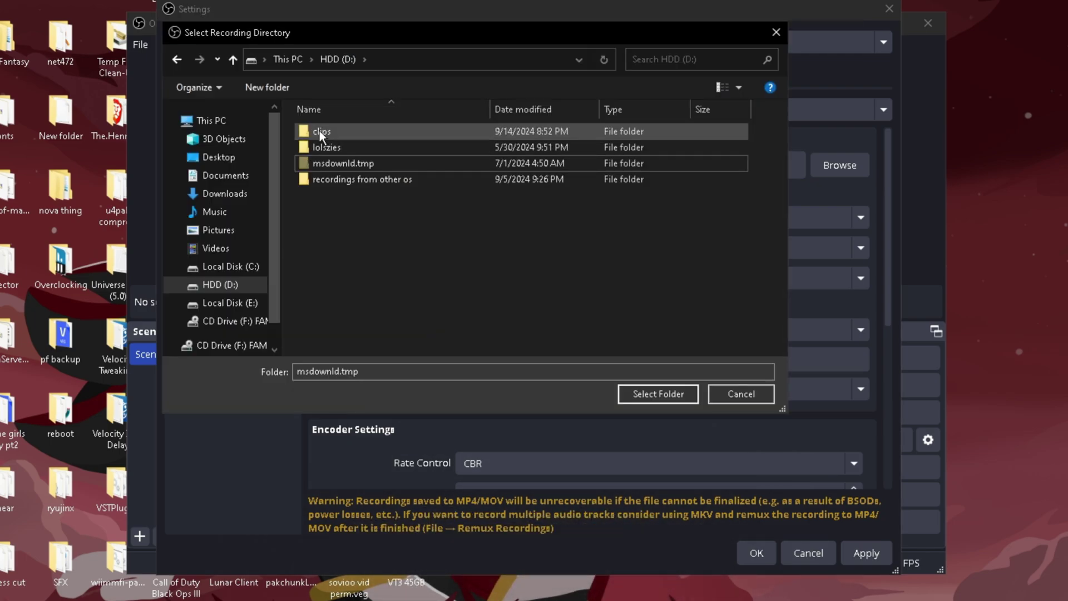
{"action": "left_click", "coordinate": [368, 130]}
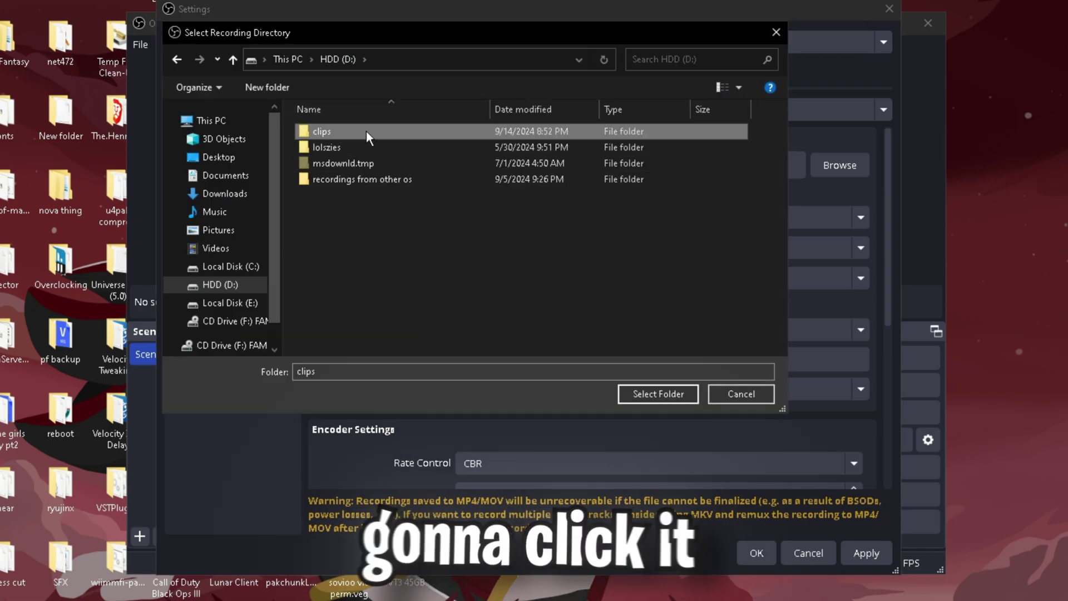
{"action": "left_click", "coordinate": [649, 393]}
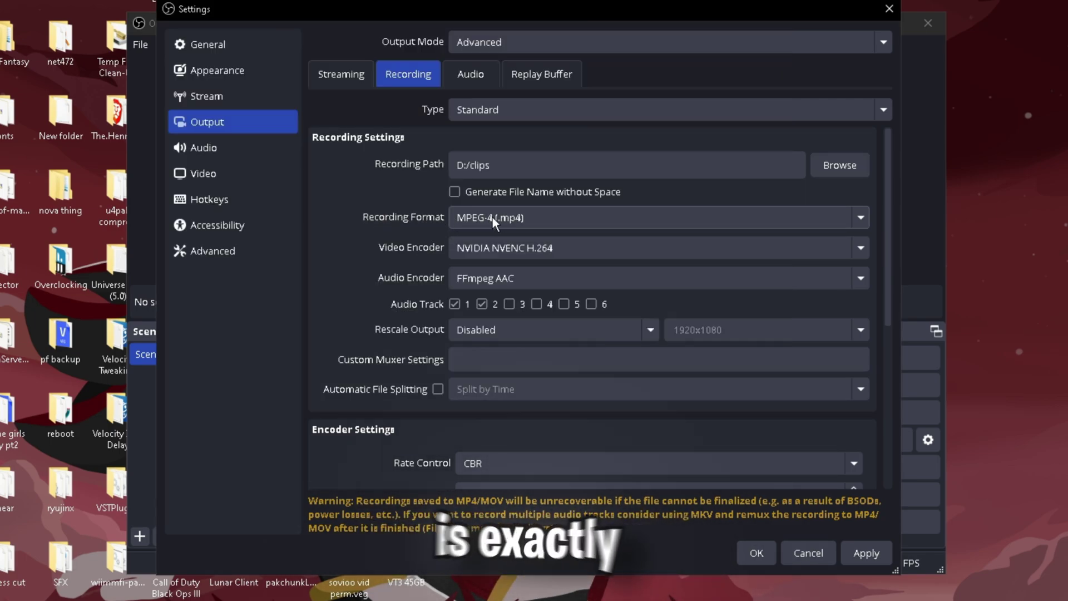
{"action": "left_click", "coordinate": [456, 247]}
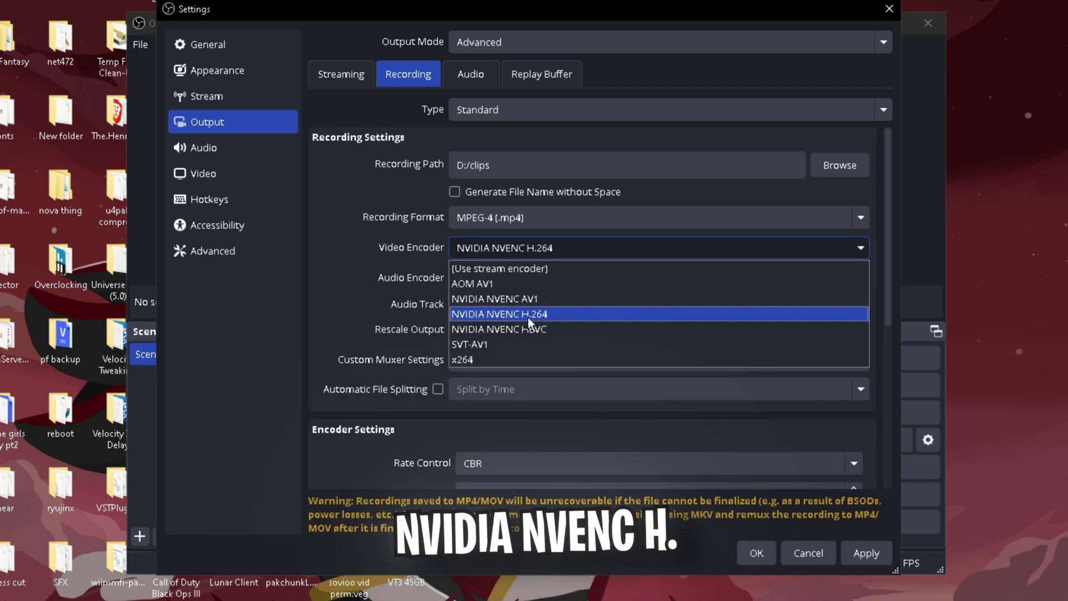
{"action": "left_click", "coordinate": [548, 316]}
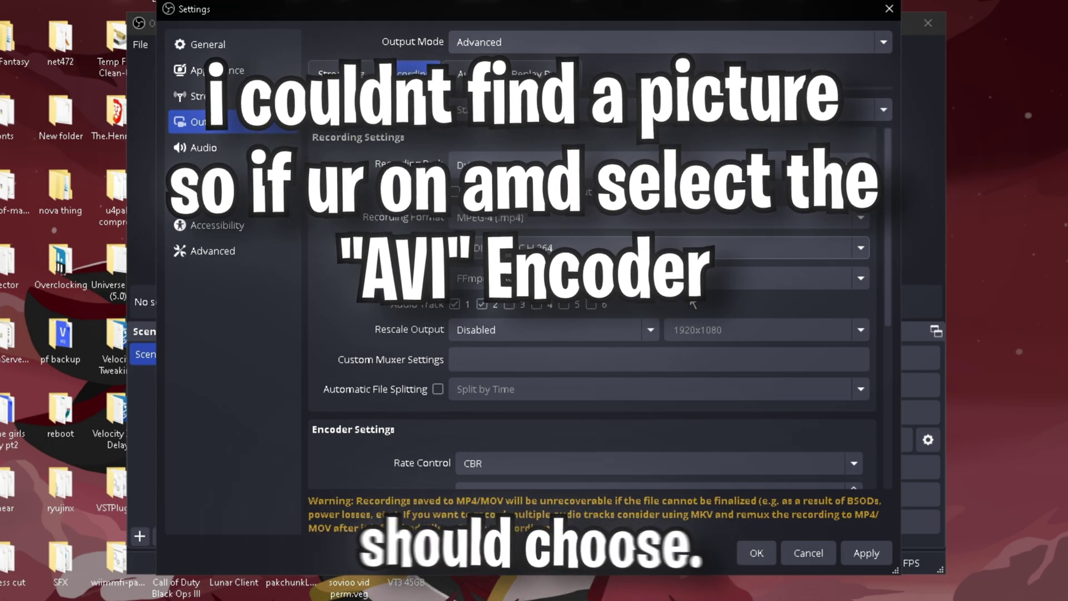
Step: Edit the recording bitrate, replacing its leading digit with 28
{"action": "scroll", "coordinate": [399, 166], "scroll_direction": "down", "scroll_amount": 5}
{"action": "scroll", "coordinate": [398, 165], "scroll_direction": "down", "scroll_amount": 2}
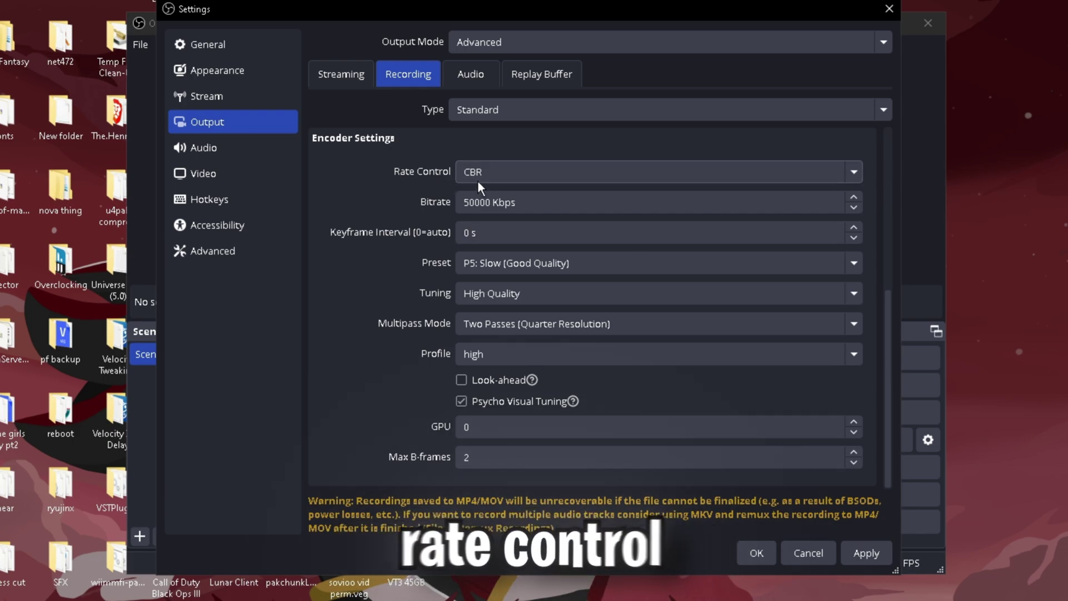
{"action": "left_click", "coordinate": [531, 203]}
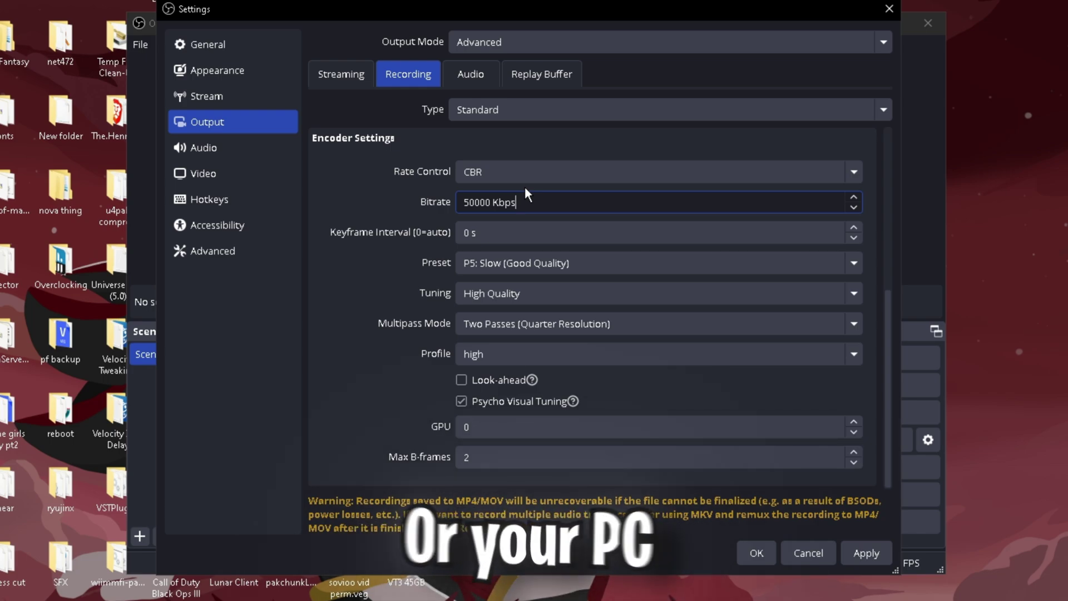
{"action": "key", "text": "Home"}
{"action": "key", "text": "shift+Right"}
{"action": "key", "text": "shift+Right"}
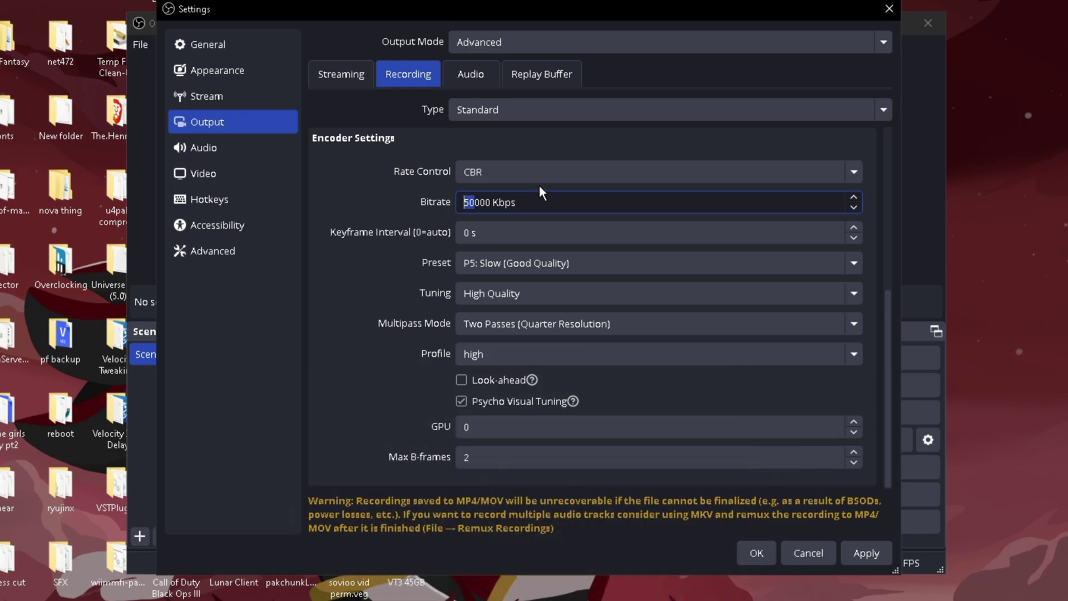
{"action": "type", "text": "28"}
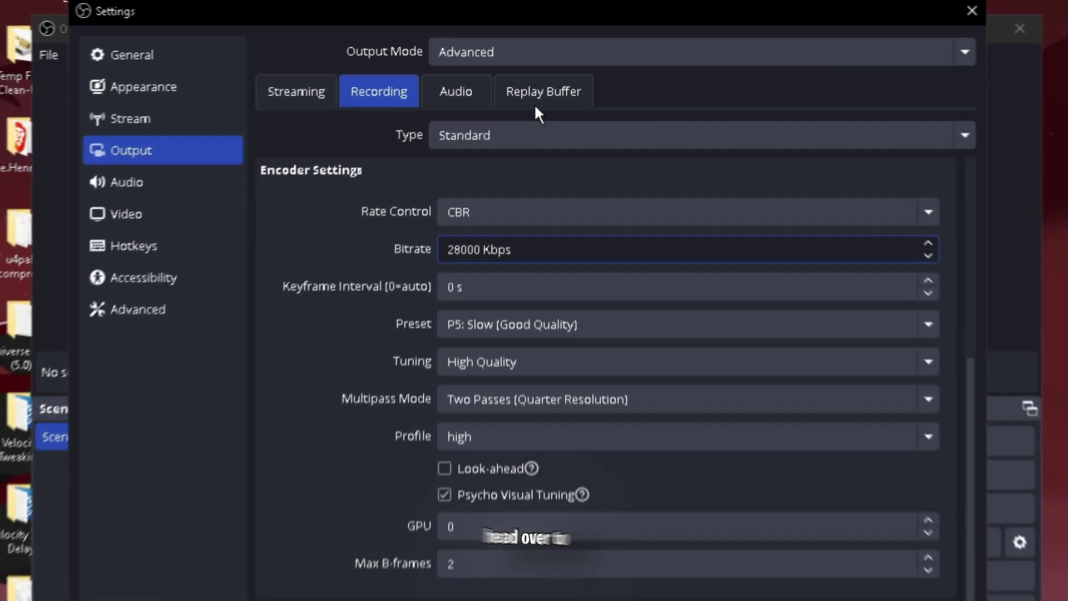
Step: Enable the Replay Buffer and set its maximum replay time to 90 seconds
{"action": "left_click", "coordinate": [539, 99]}
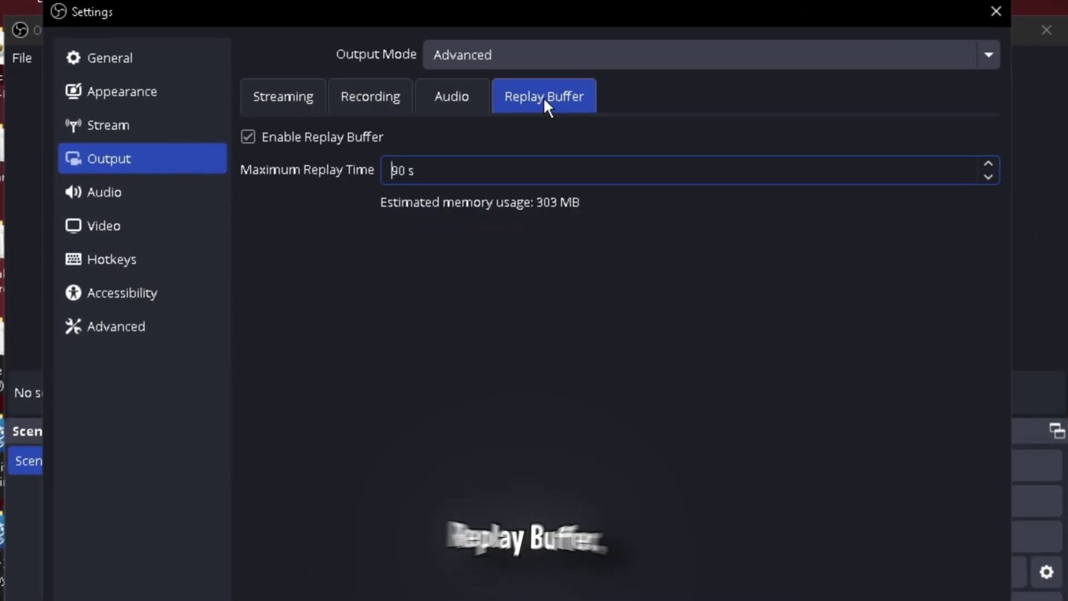
{"action": "left_click", "coordinate": [302, 128]}
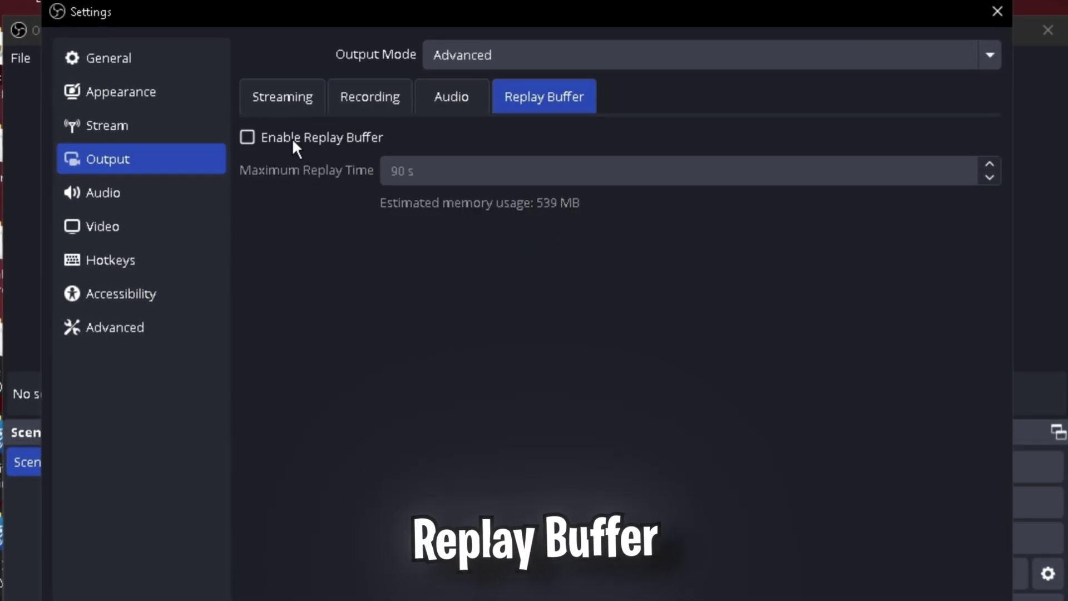
{"action": "left_click", "coordinate": [292, 137]}
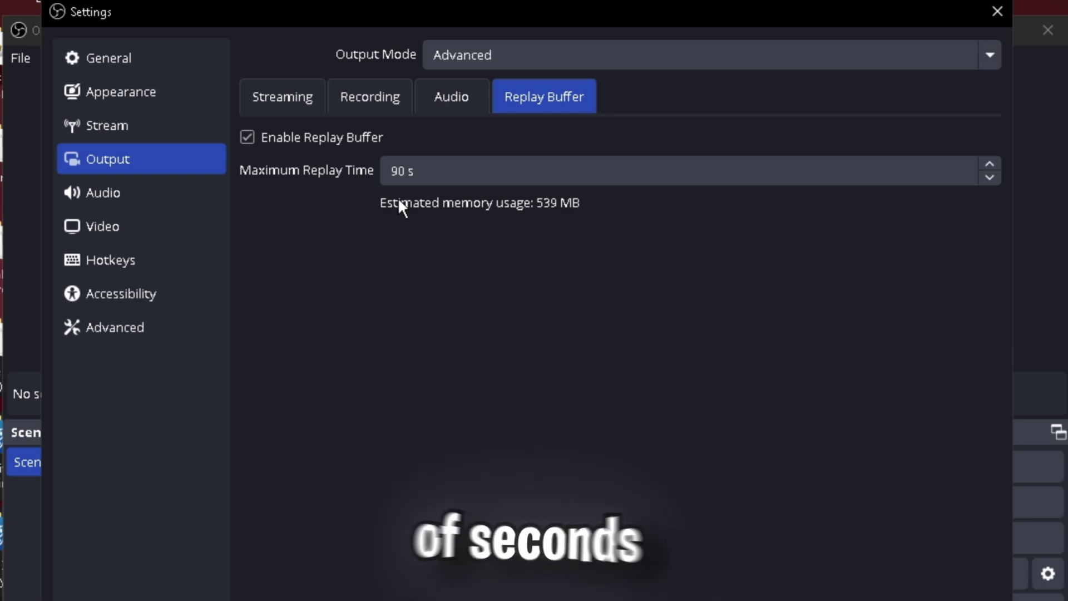
{"action": "key", "text": "Tab"}
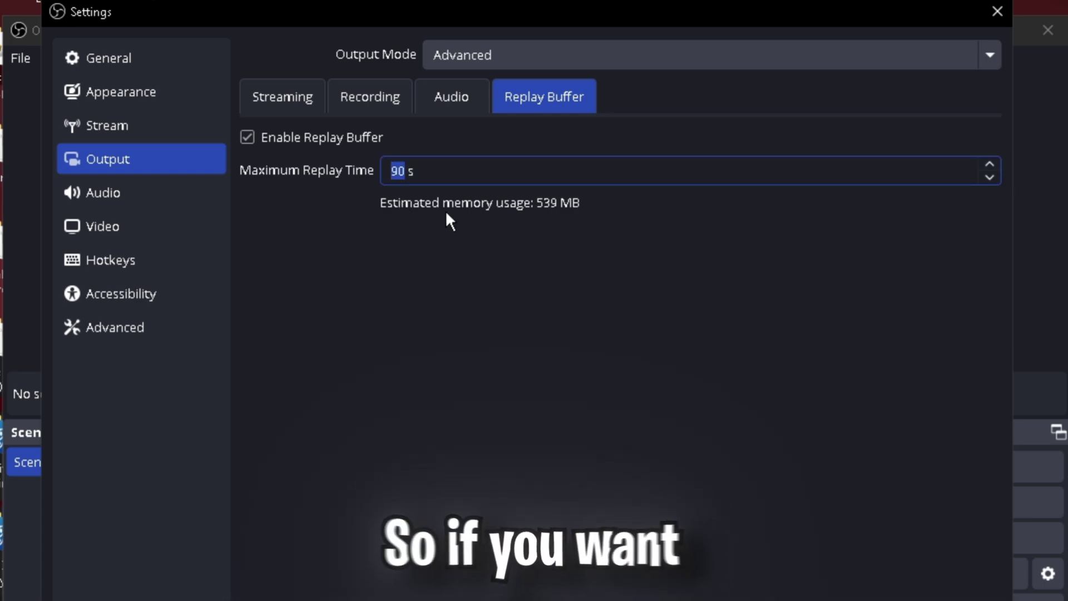
{"action": "type", "text": "45"}
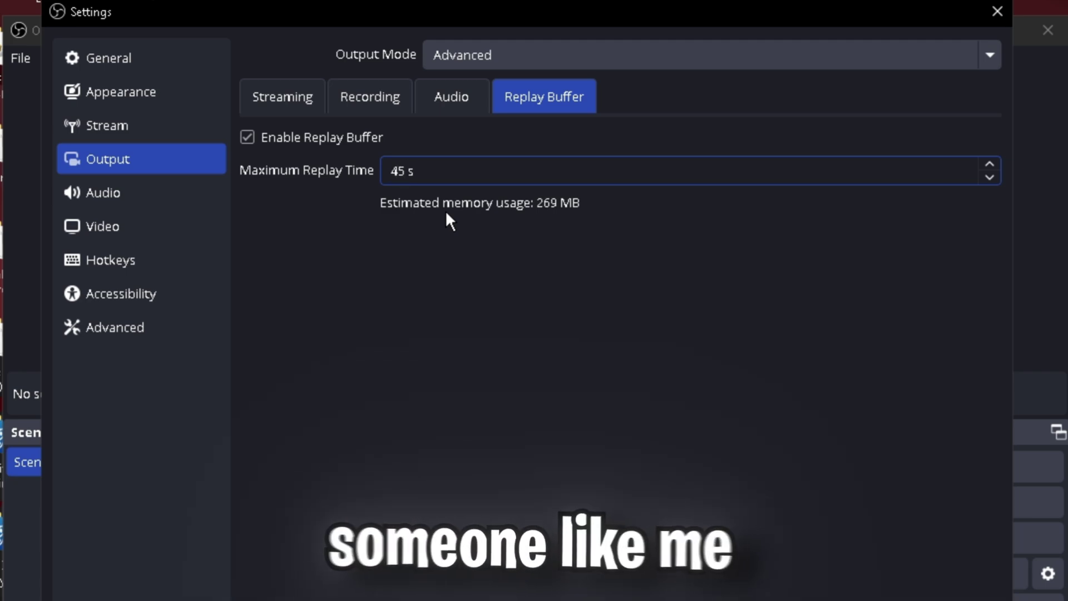
{"action": "key", "text": "BackSpace"}
{"action": "key", "text": "BackSpace"}
{"action": "type", "text": "90"}
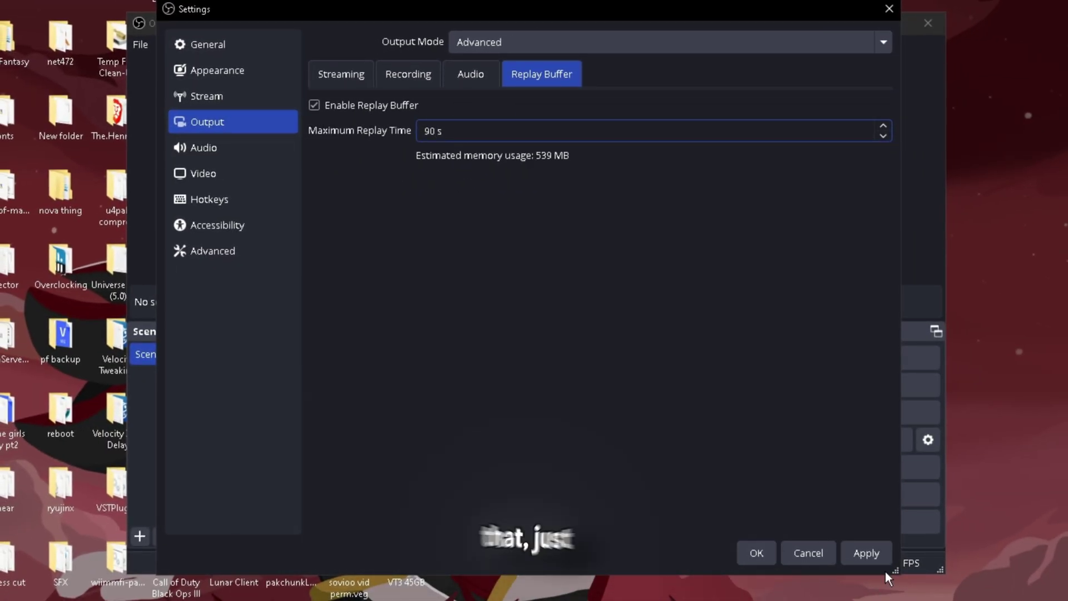
Step: Apply the output changes and keep the High Definition speakers and Yeti Stereo Microphone as audio devices
{"action": "left_click", "coordinate": [870, 559]}
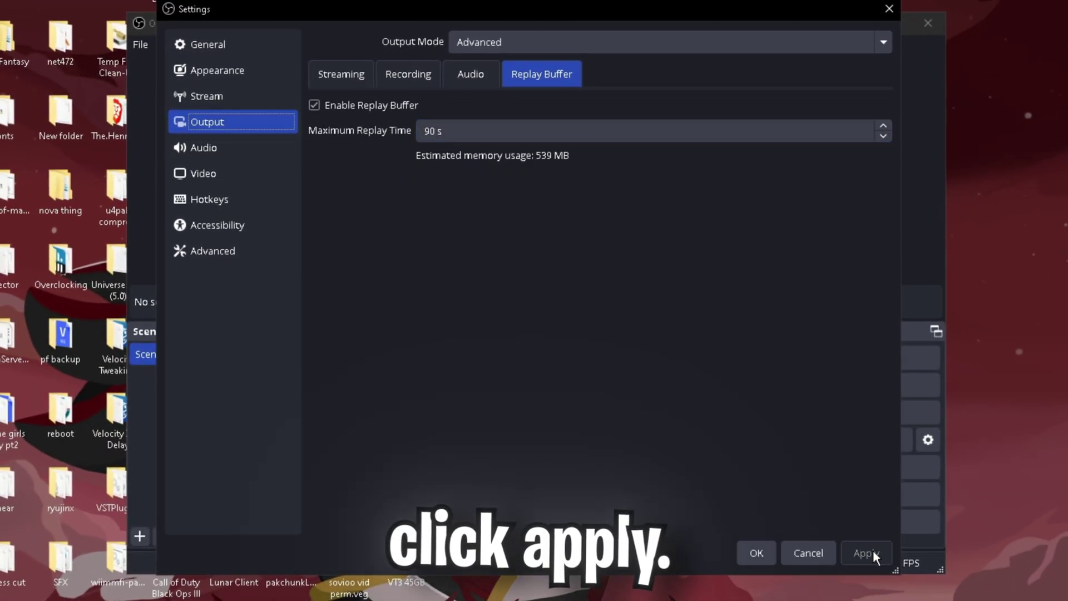
{"action": "left_click", "coordinate": [246, 148]}
{"action": "left_click", "coordinate": [506, 164]}
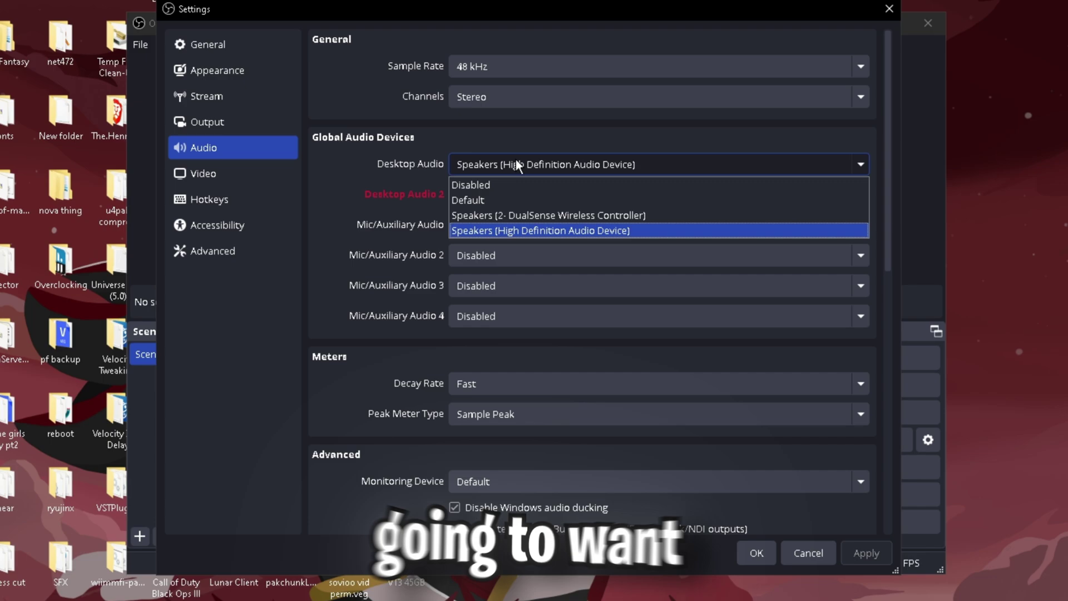
{"action": "left_click", "coordinate": [507, 230]}
{"action": "left_click", "coordinate": [506, 222]}
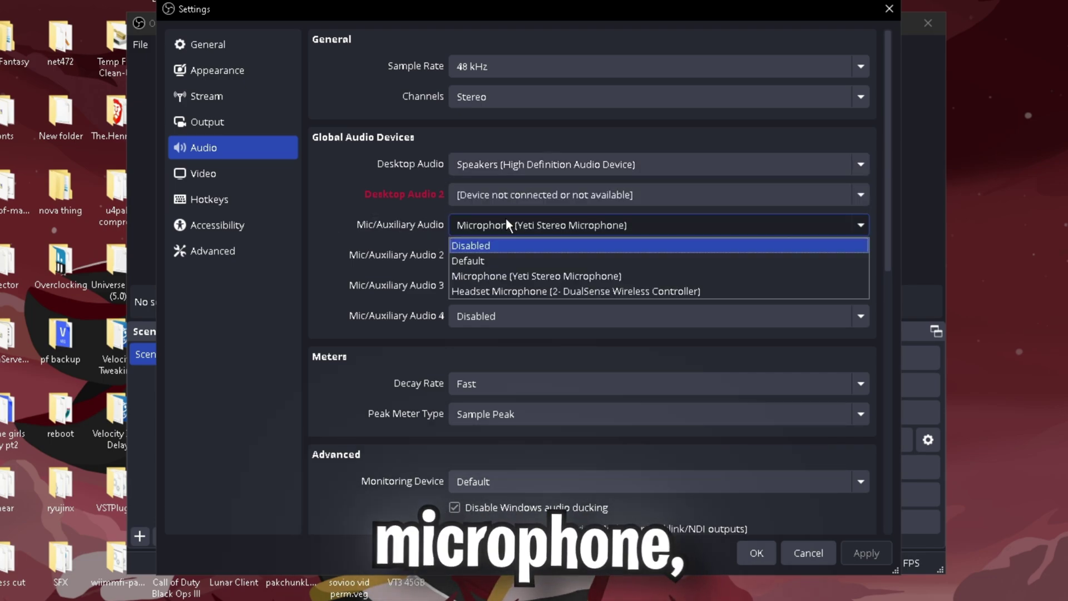
{"action": "left_click", "coordinate": [511, 273]}
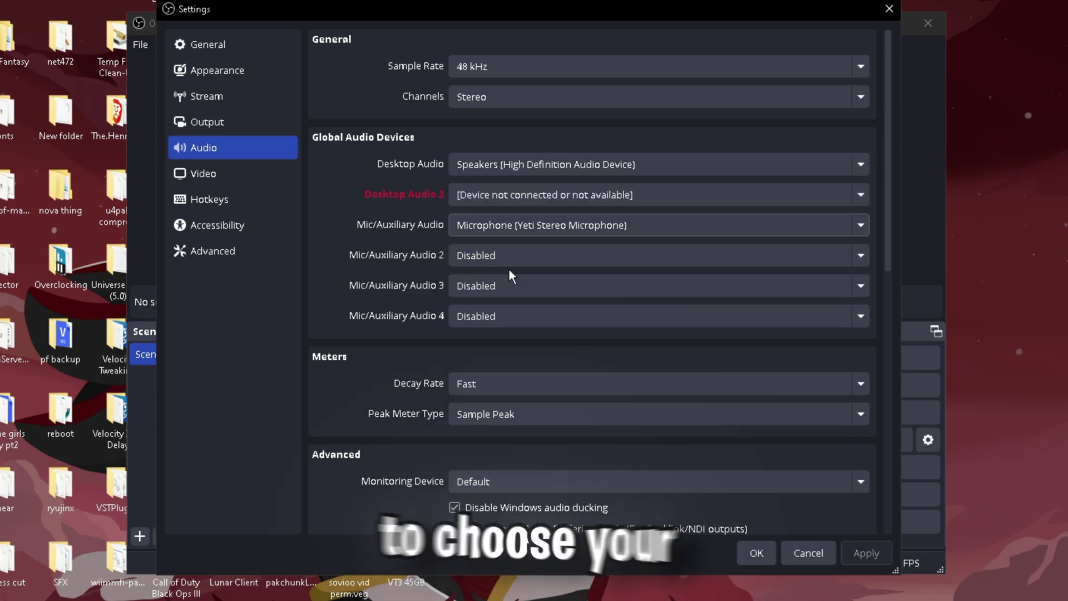
Step: Set the video Common FPS Value to 60
{"action": "left_click", "coordinate": [266, 173]}
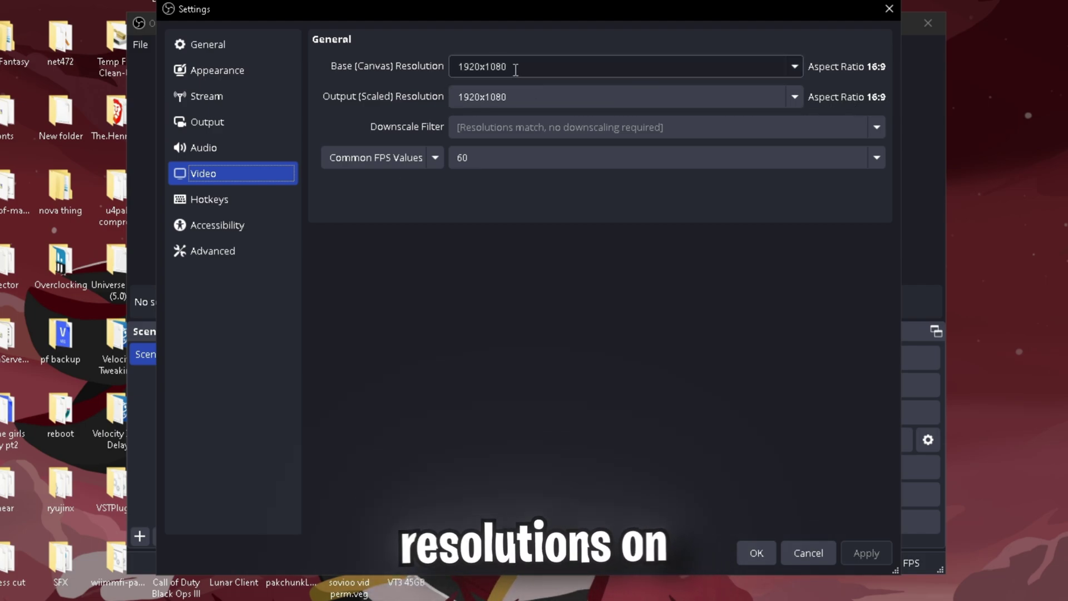
{"action": "left_click", "coordinate": [489, 157]}
{"action": "left_click", "coordinate": [468, 252]}
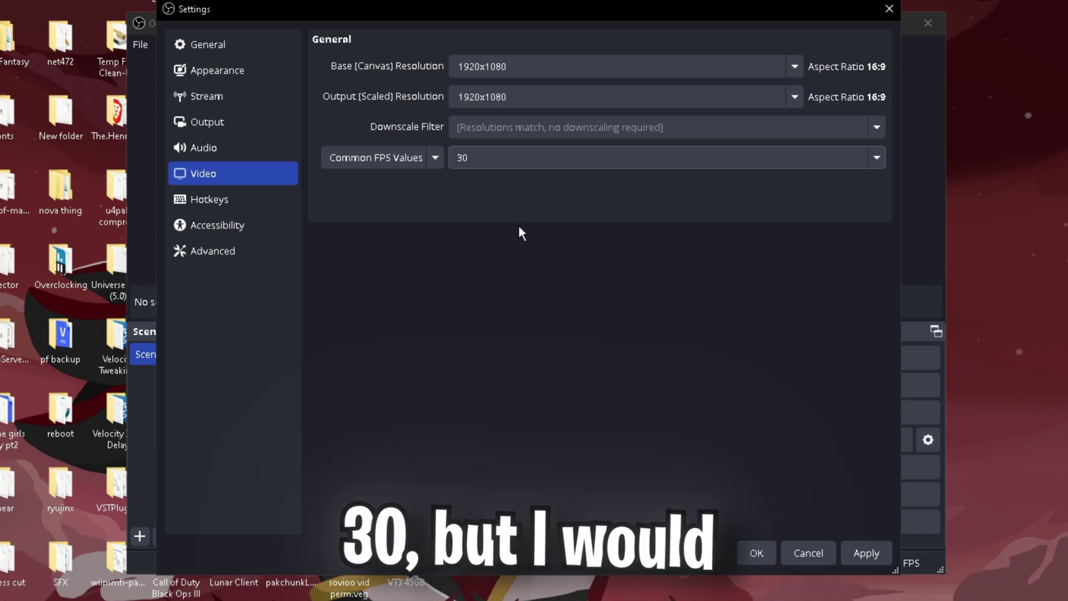
{"action": "left_click", "coordinate": [525, 159]}
{"action": "left_click", "coordinate": [481, 314]}
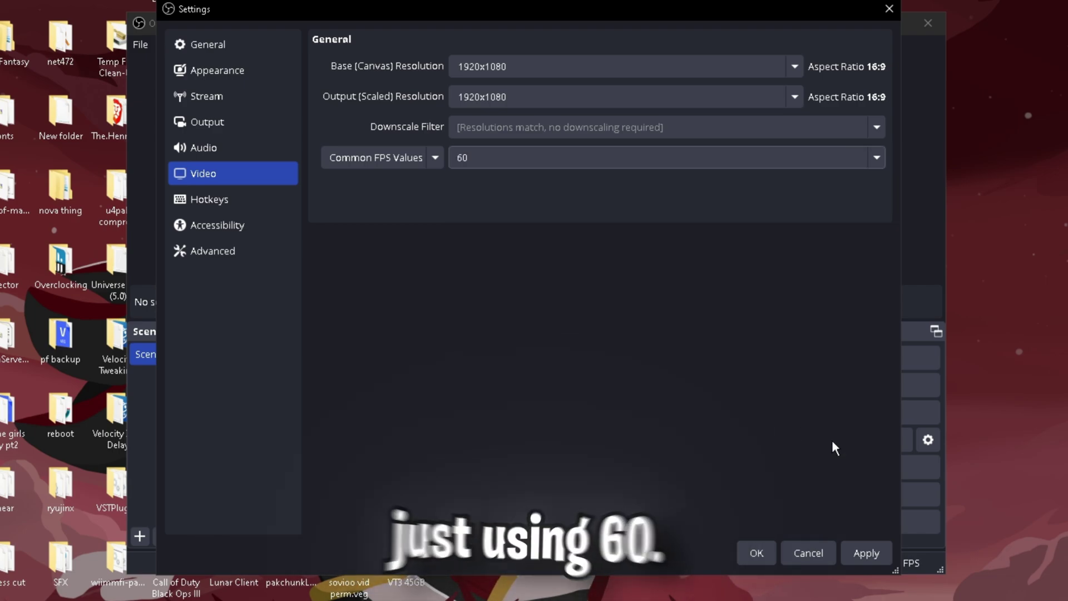
Step: Apply the changes and bind the Replay Buffer's Save Replay hotkey to =
{"action": "left_click", "coordinate": [850, 549]}
{"action": "left_click", "coordinate": [228, 196]}
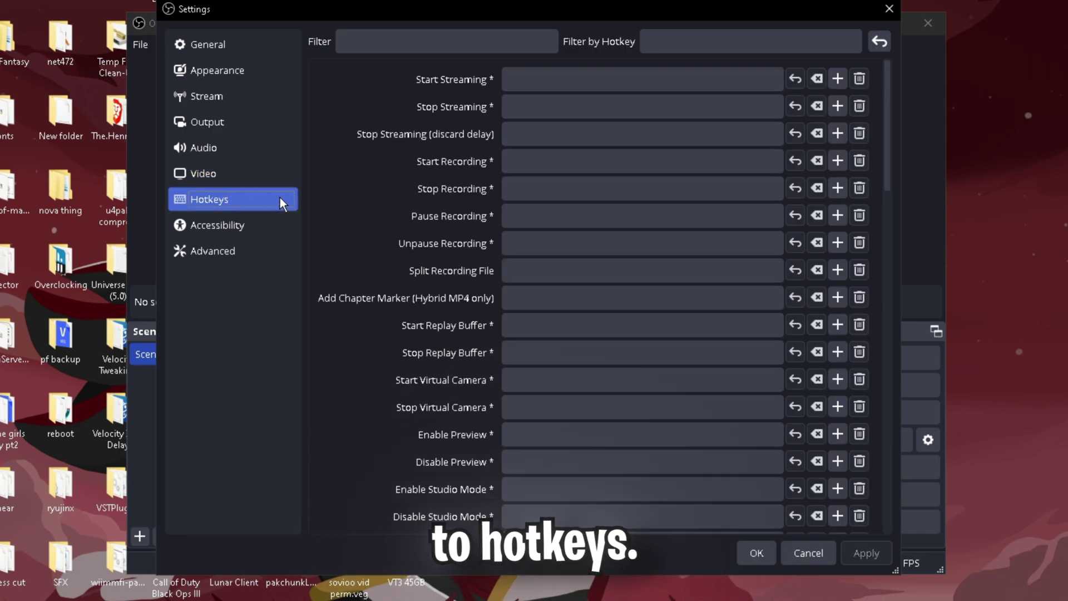
{"action": "scroll", "coordinate": [359, 169], "scroll_direction": "down", "scroll_amount": 5}
{"action": "scroll", "coordinate": [362, 189], "scroll_direction": "down", "scroll_amount": 5}
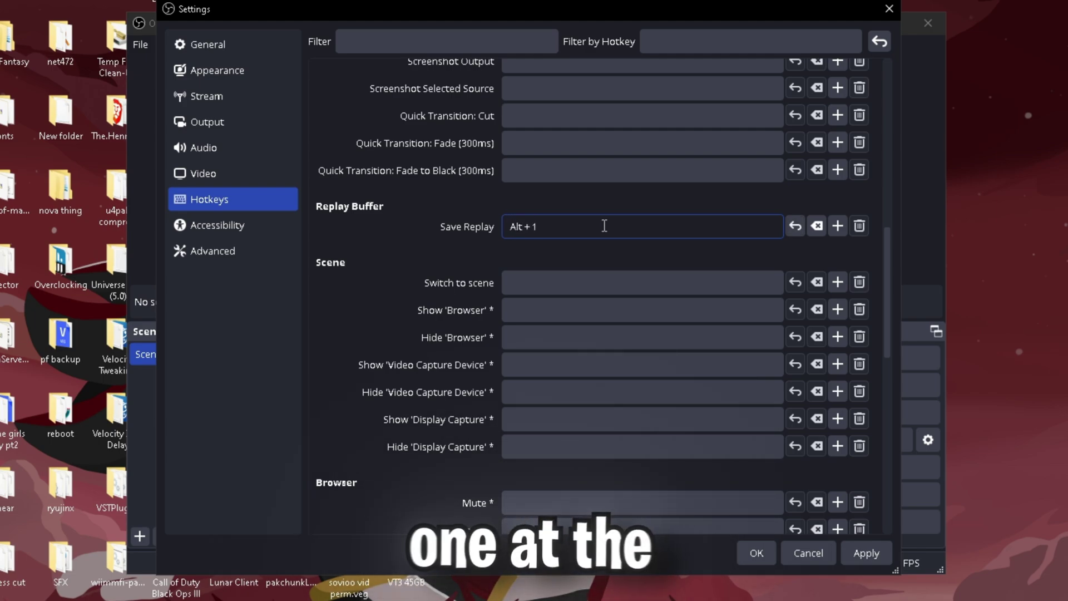
{"action": "key", "text": "equal"}
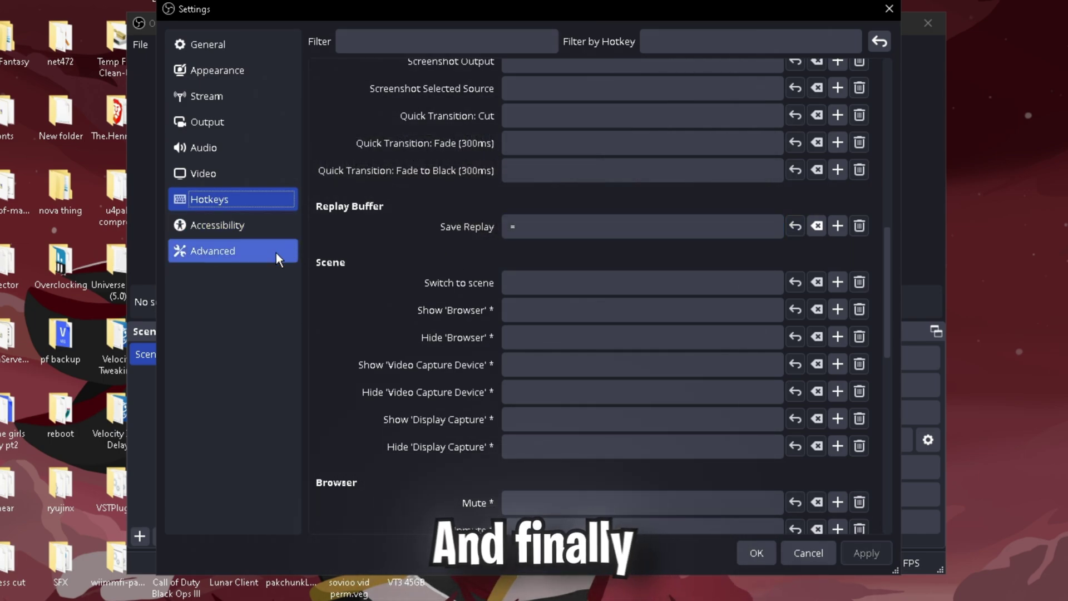
Step: Set process priority to Below Normal, disable browser source hardware acceleration, then apply and close settings
{"action": "left_click", "coordinate": [235, 249]}
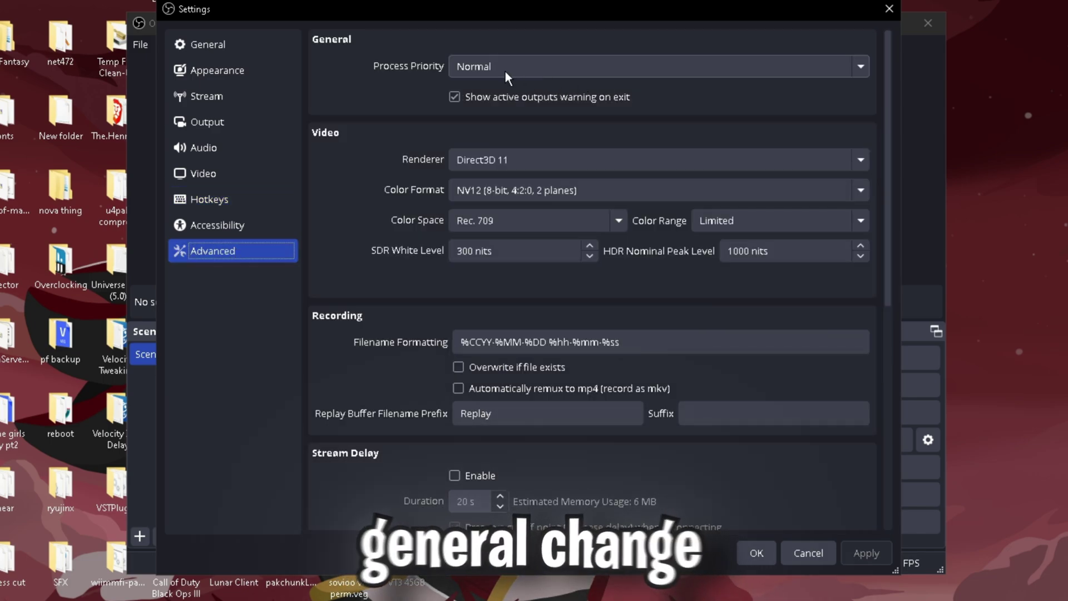
{"action": "left_click", "coordinate": [512, 65]}
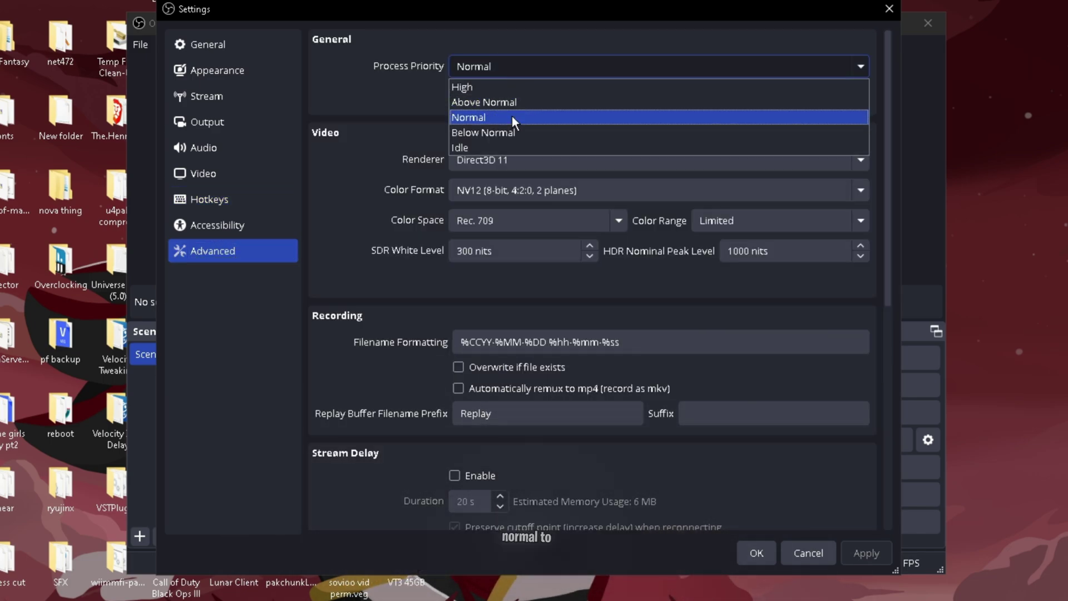
{"action": "left_click", "coordinate": [477, 132]}
{"action": "scroll", "coordinate": [395, 306], "scroll_direction": "down", "scroll_amount": 8}
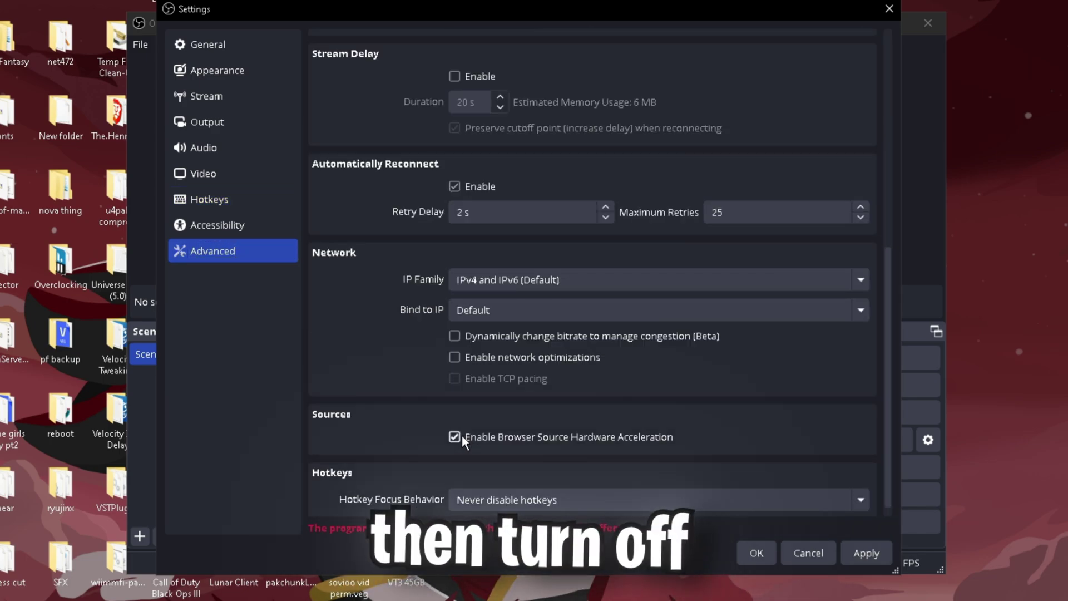
{"action": "left_click", "coordinate": [459, 436]}
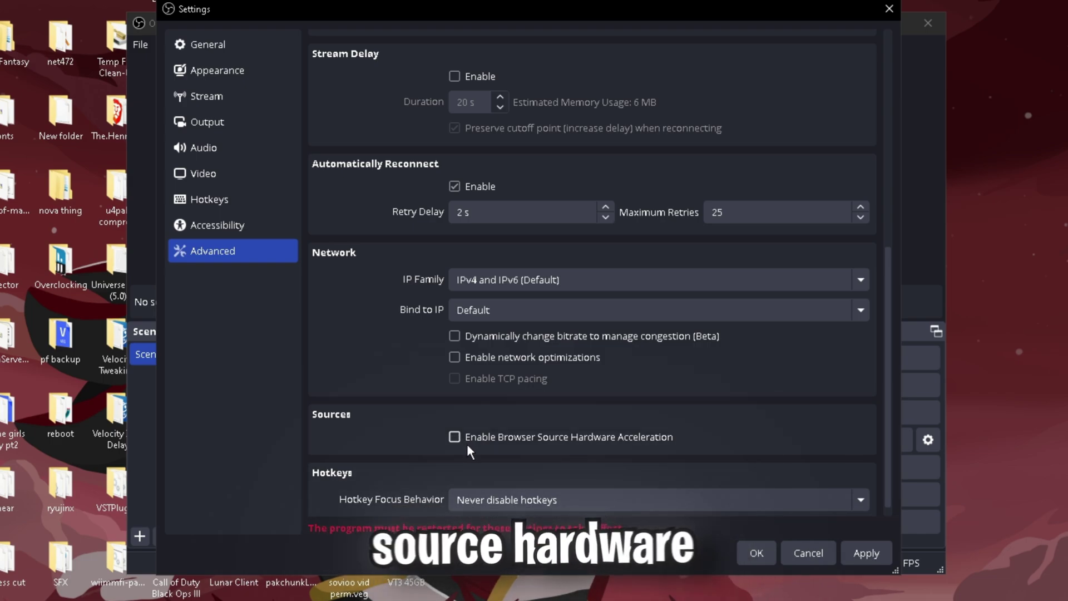
{"action": "left_click", "coordinate": [868, 553]}
{"action": "left_click", "coordinate": [759, 551]}
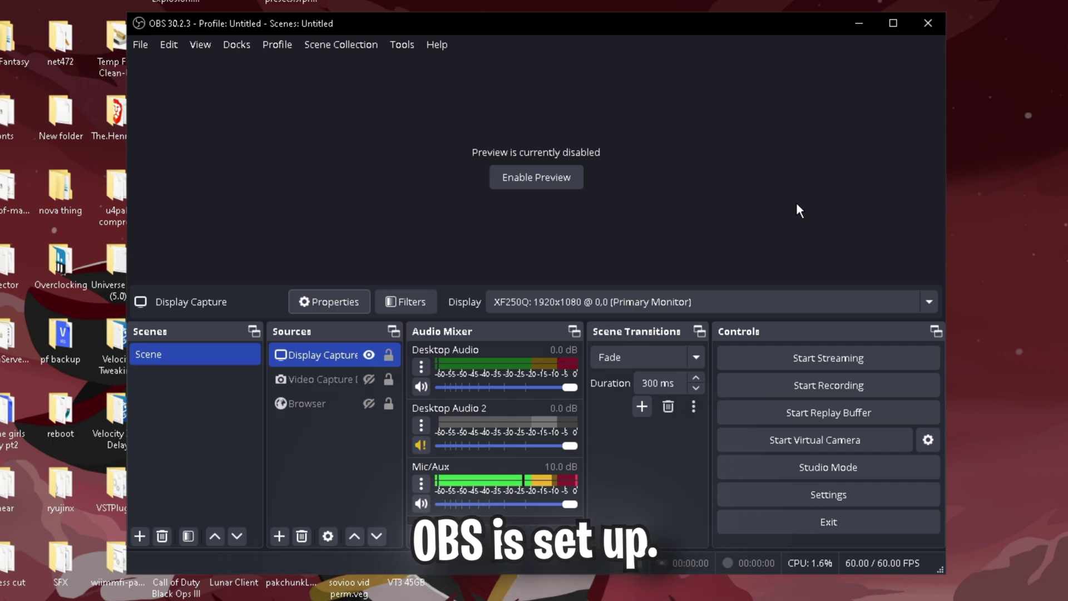
Step: Start the replay buffer, then use the Run prompt to open the shell:startup folder
{"action": "left_click", "coordinate": [851, 408]}
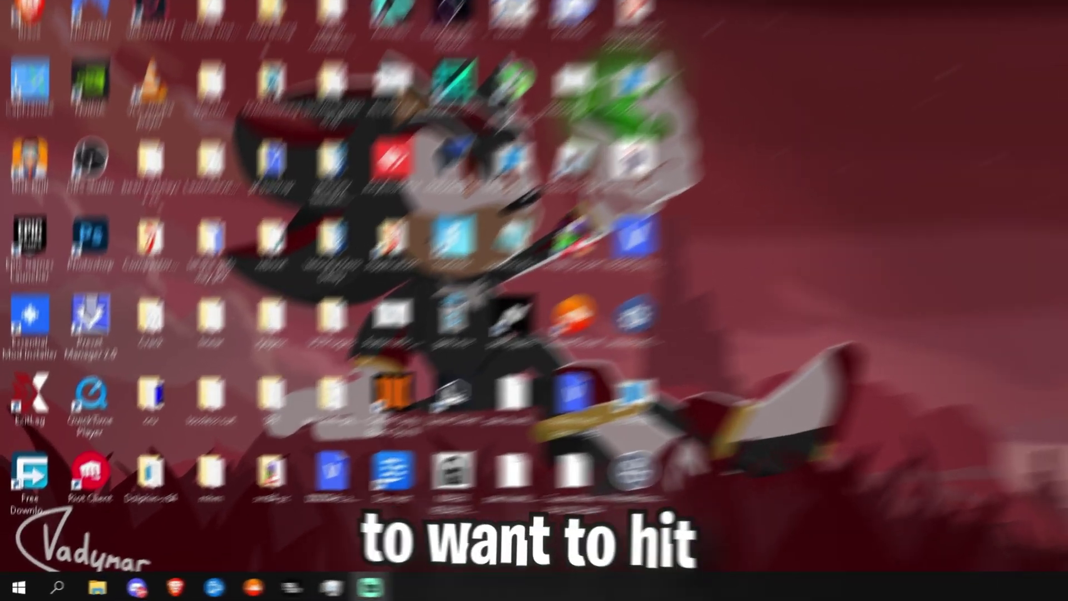
{"action": "key", "text": "super+r"}
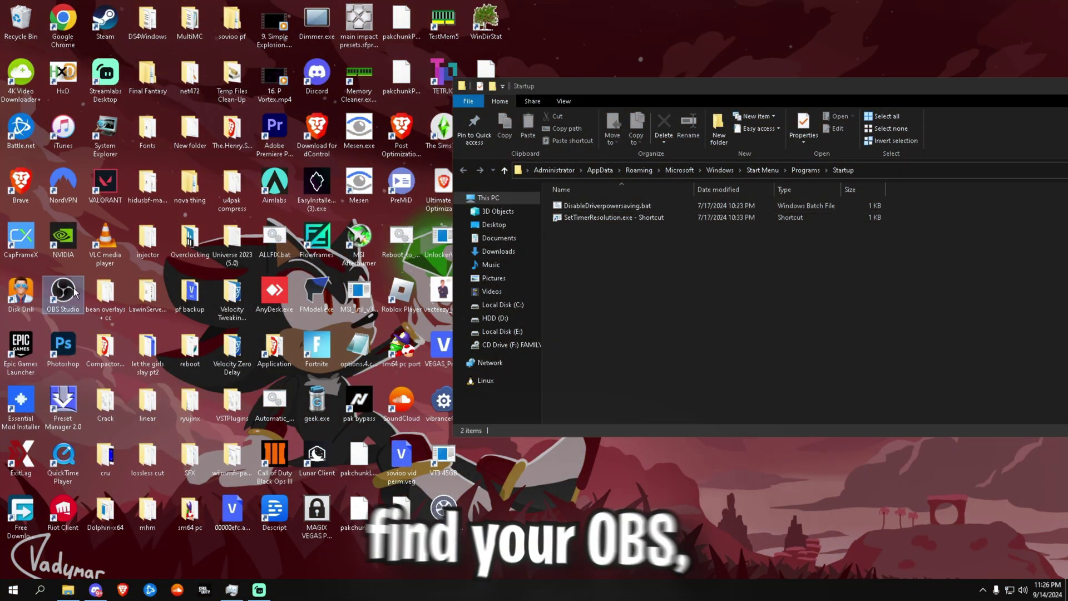
Step: Create an obs64.exe shortcut in the OBS program folder and drag it into the Startup folder
{"action": "right_click", "coordinate": [69, 293]}
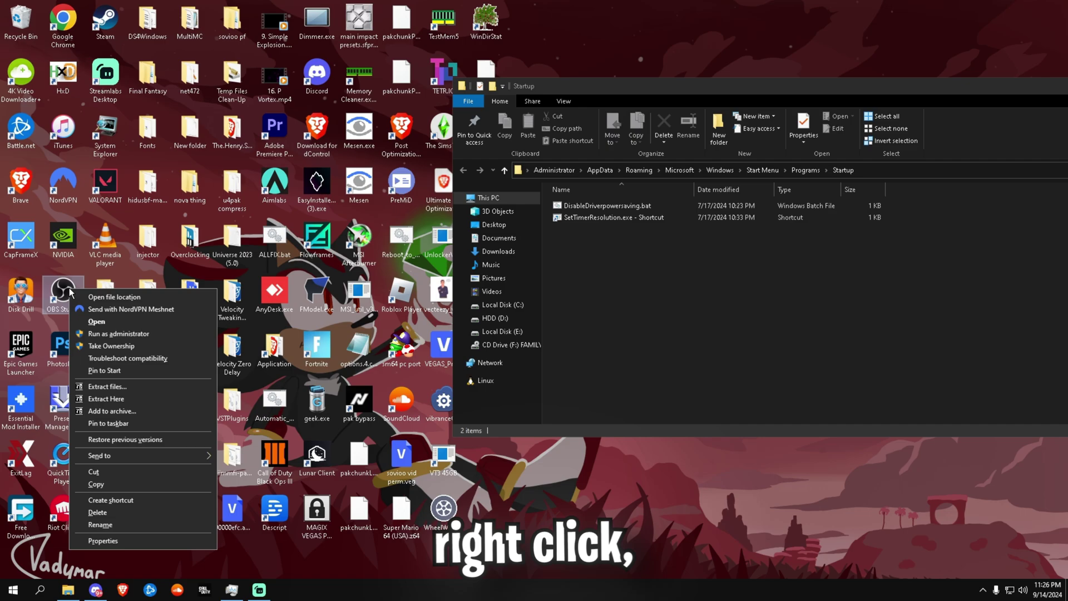
{"action": "left_click", "coordinate": [97, 296]}
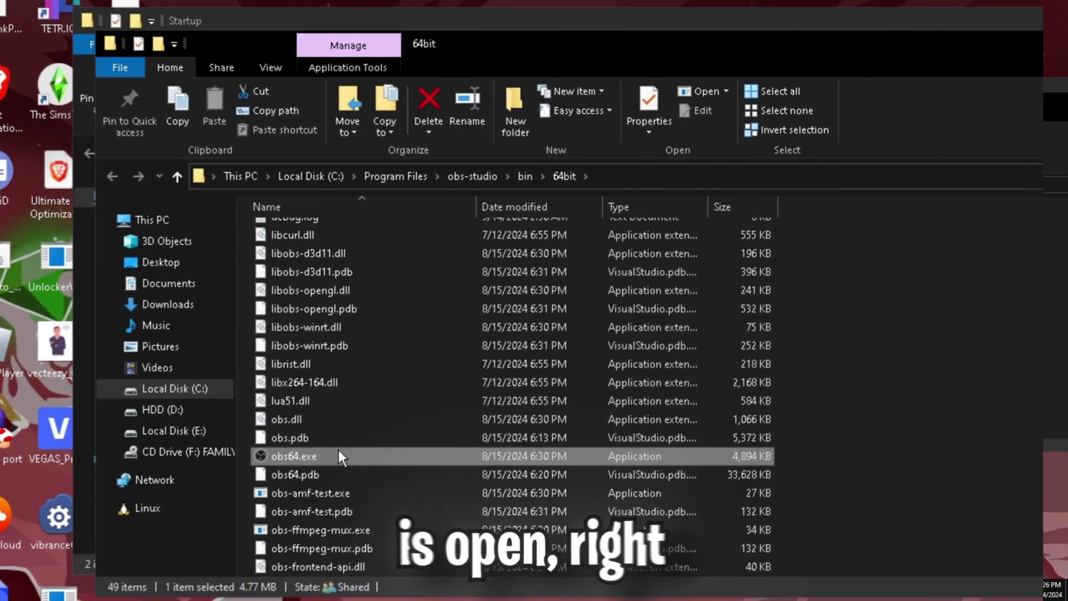
{"action": "right_click", "coordinate": [620, 359]}
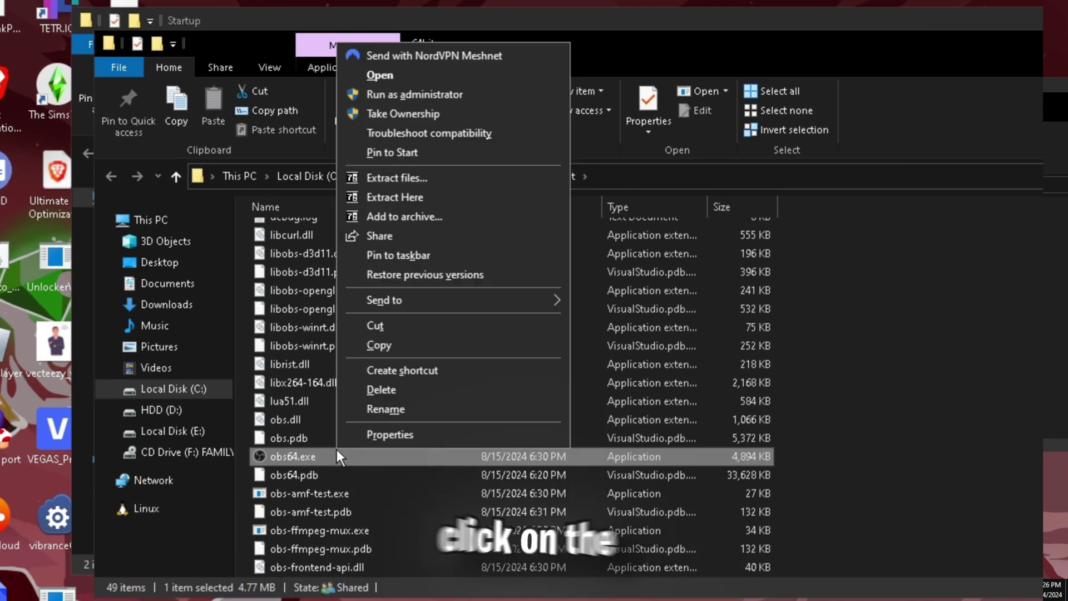
{"action": "left_click", "coordinate": [419, 370]}
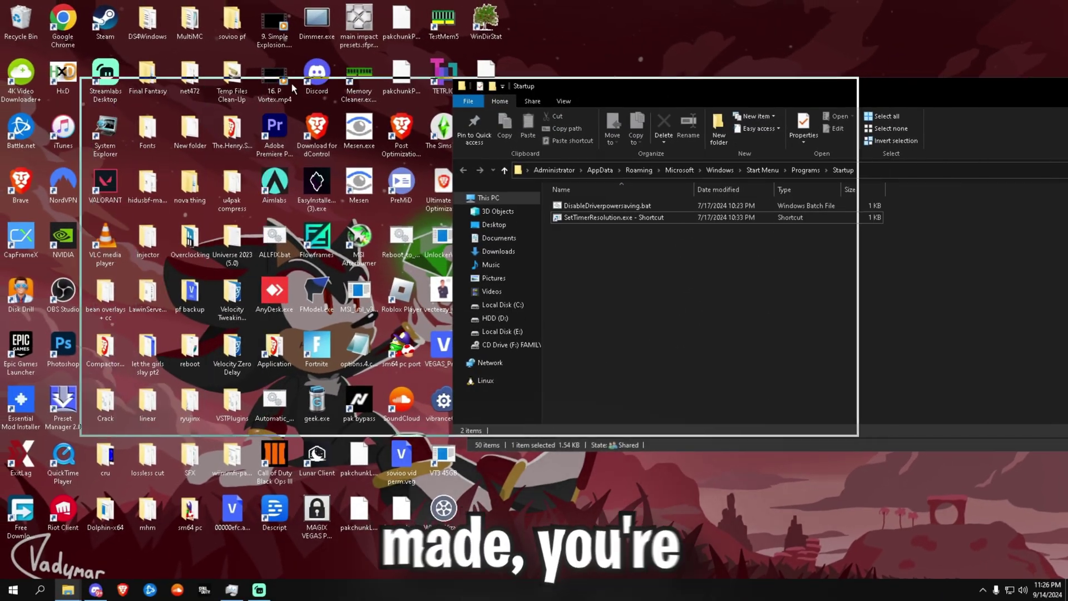
{"action": "left_click", "coordinate": [981, 281]}
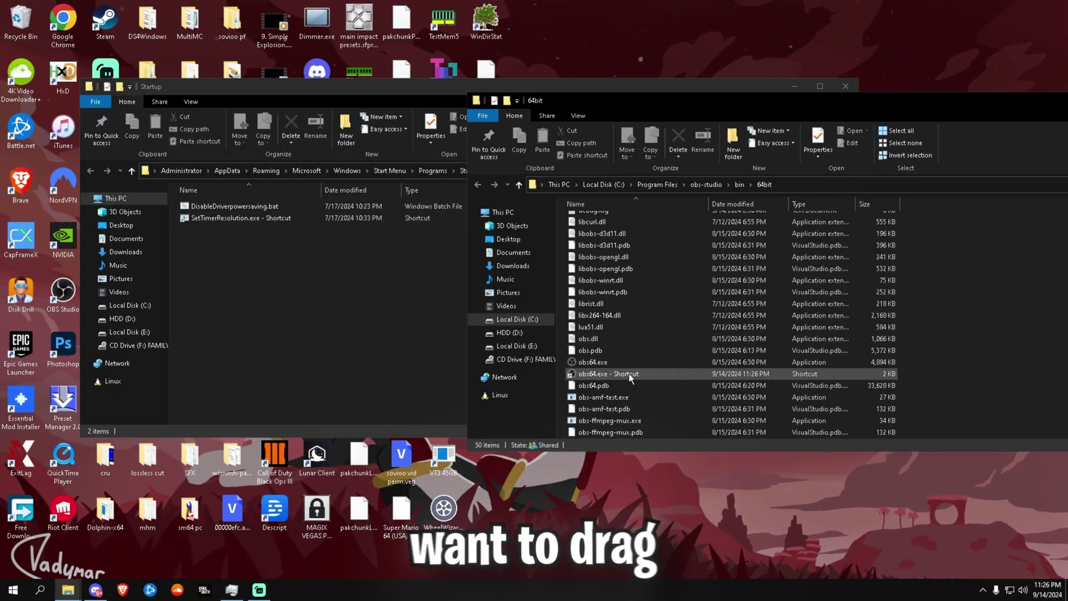
{"action": "left_click_drag", "start_coordinate": [305, 298], "coordinate": [304, 292]}
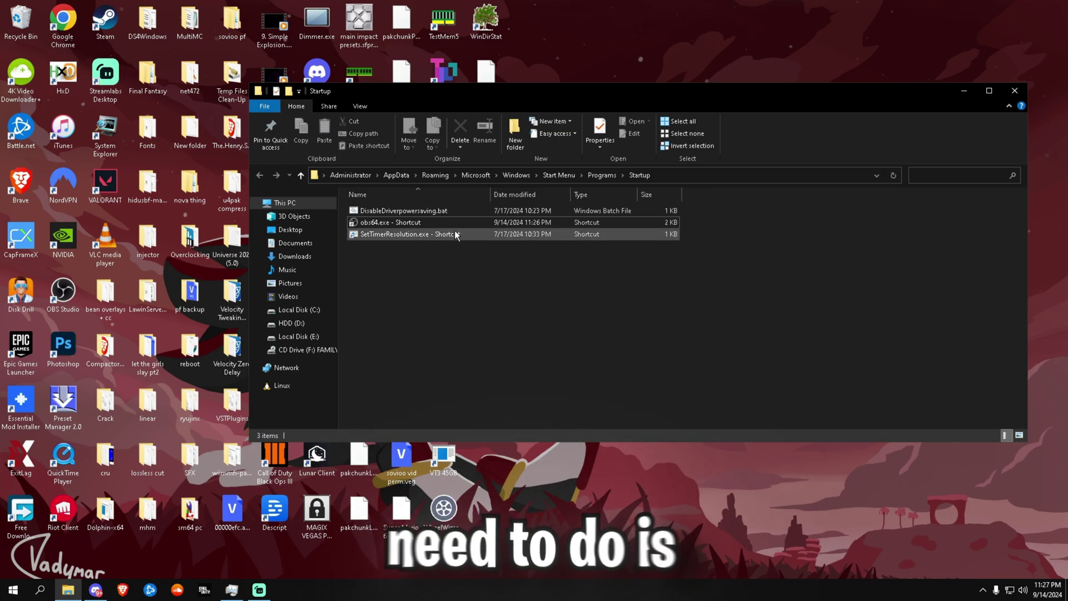
Step: Append --startreplaybuffer --minimize-to-tray --disable-update --disable-shutdown-check to the obs64 startup shortcut's Target and apply it
{"action": "left_click", "coordinate": [446, 222]}
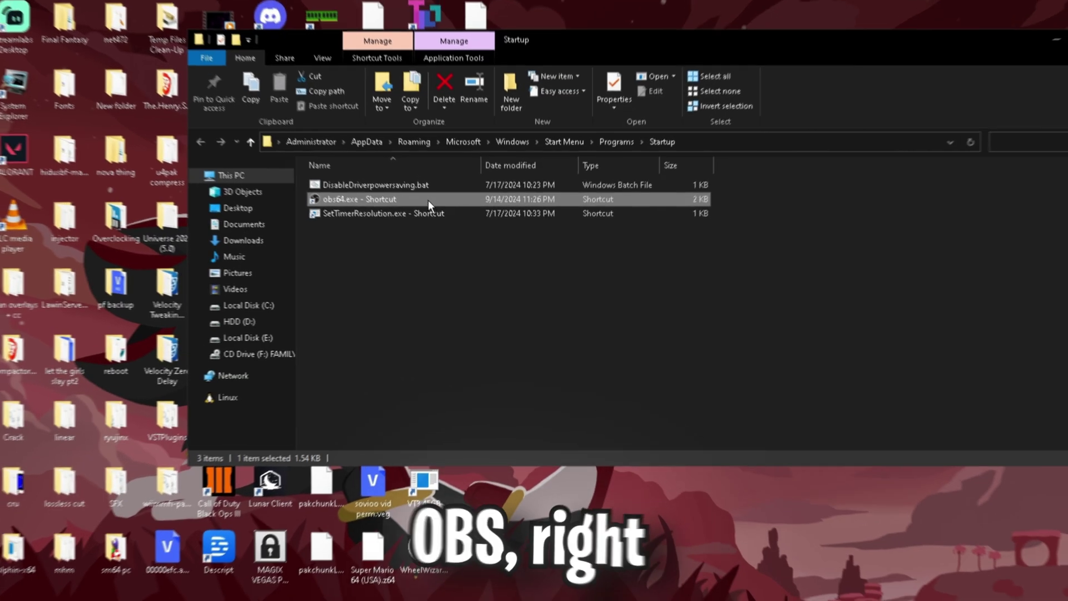
{"action": "right_click", "coordinate": [447, 223]}
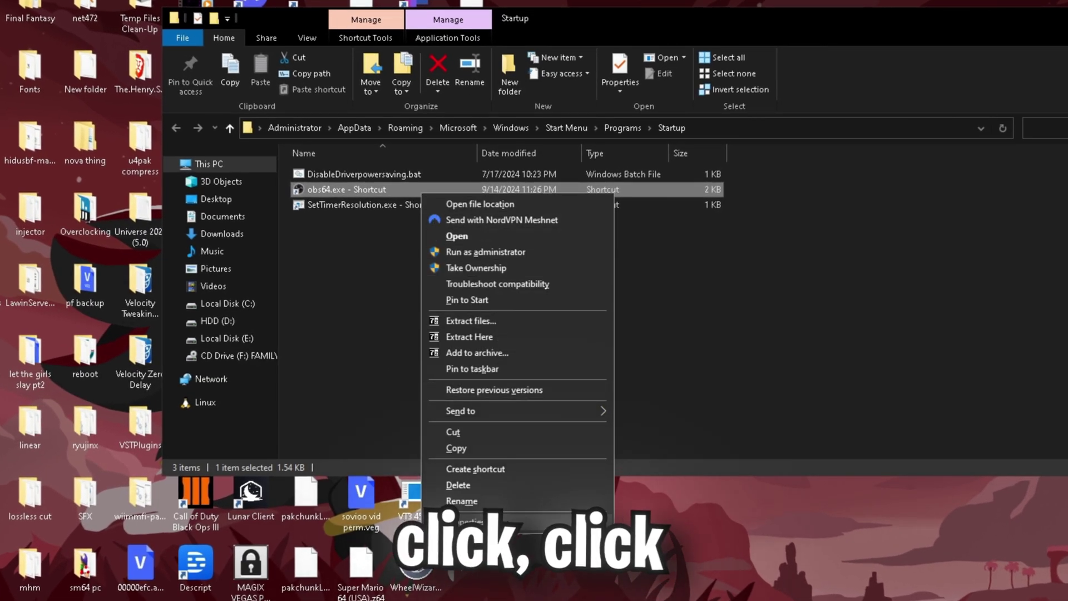
{"action": "left_click", "coordinate": [472, 517]}
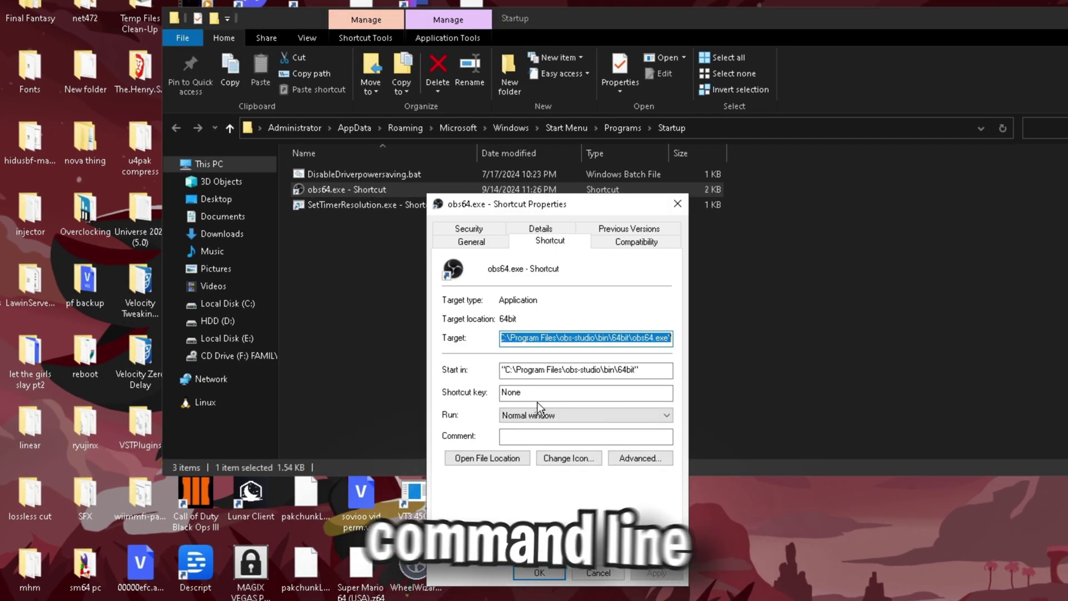
{"action": "left_click", "coordinate": [646, 340]}
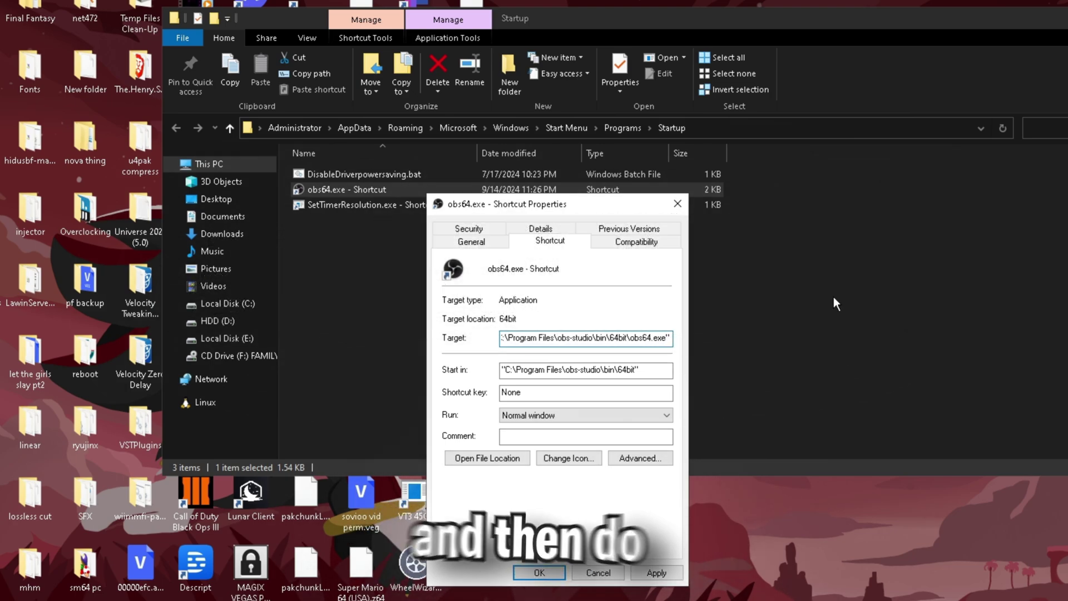
{"action": "key", "text": "ctrl+v"}
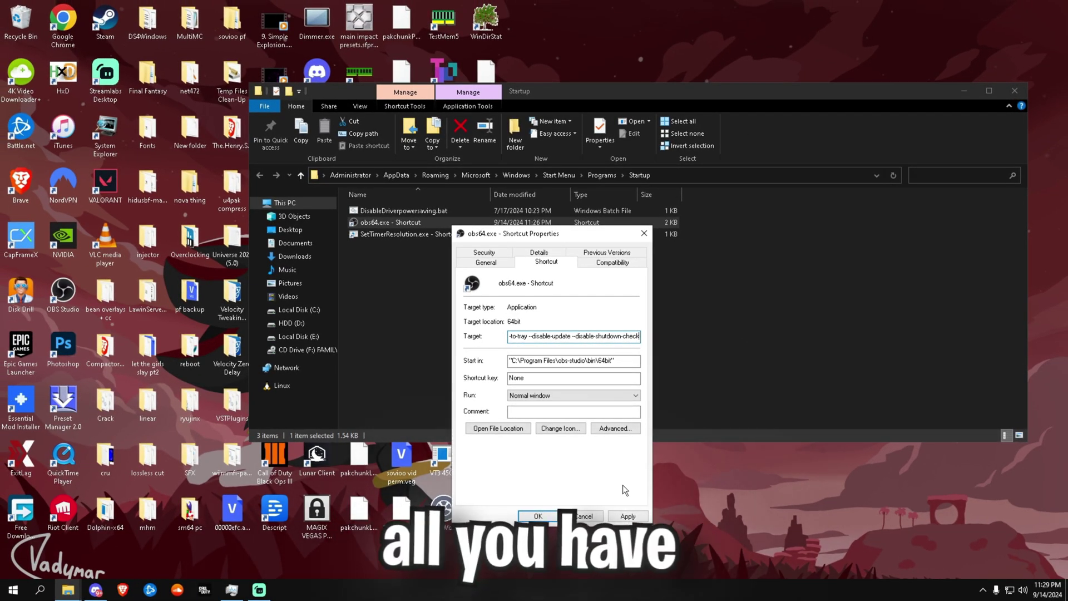
{"action": "left_click", "coordinate": [627, 515]}
{"action": "left_click", "coordinate": [537, 515]}
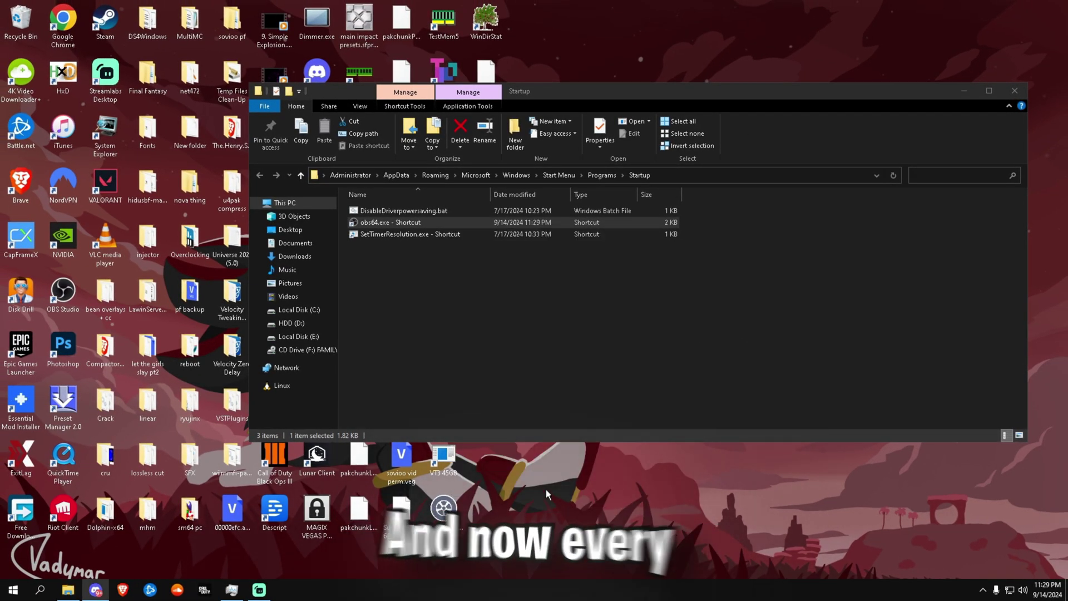